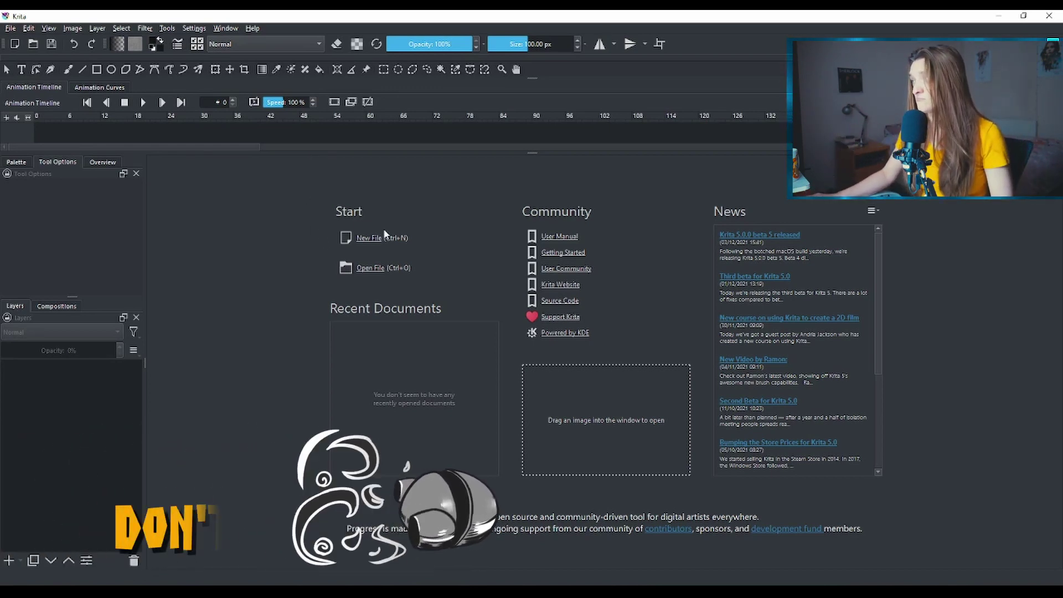
# - Create a new custom document of 1920 by 1080 pixels at 72 pixels/inch in 8-bit RGB/Alpha
pyautogui.click(369, 238)
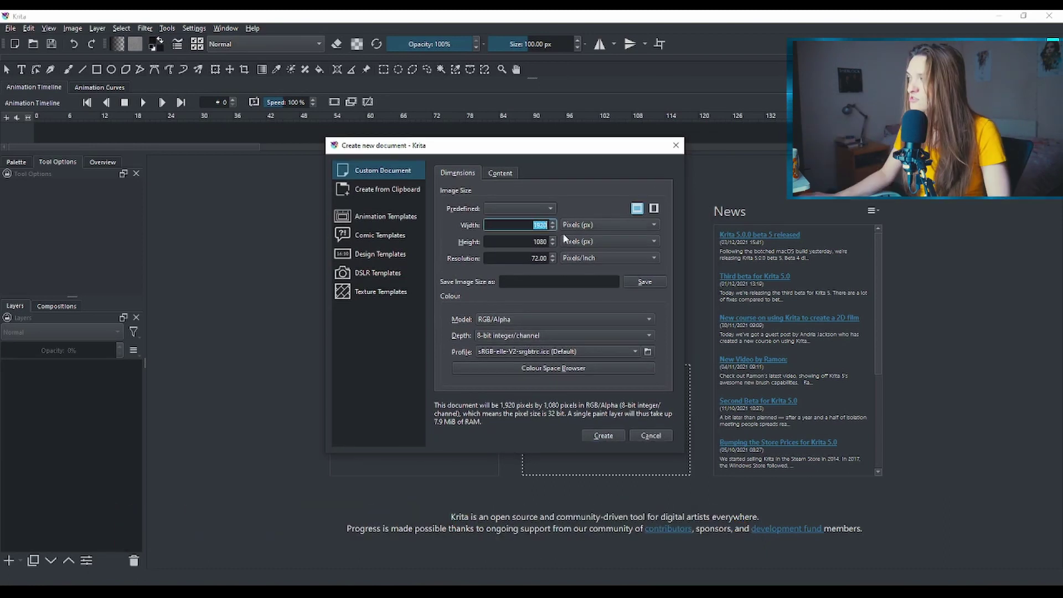
pyautogui.press('Tab')
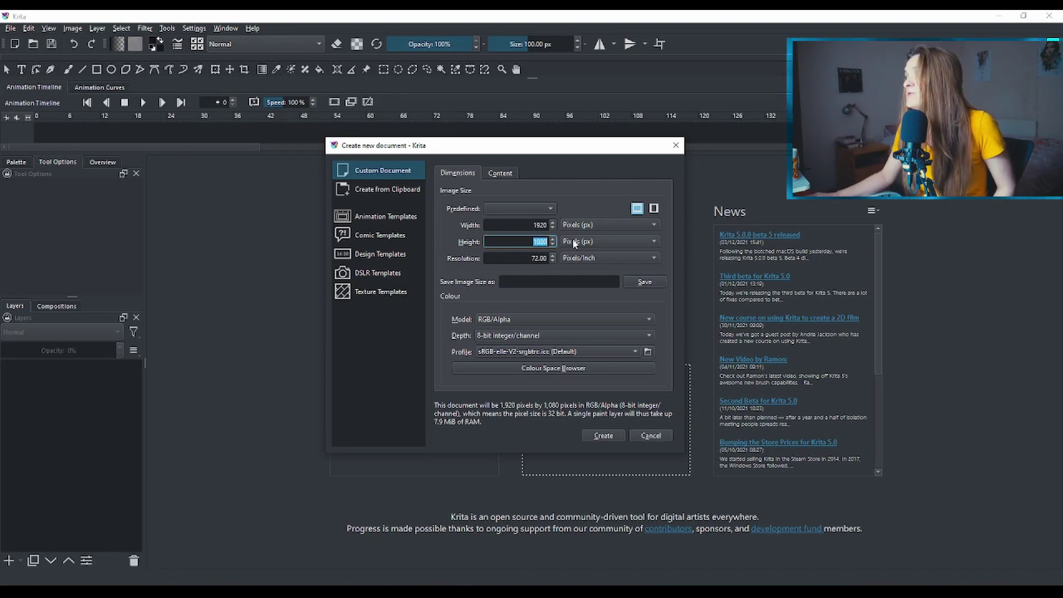
pyautogui.click(518, 258)
pyautogui.moveTo(518, 261); pyautogui.dragTo(557, 265)
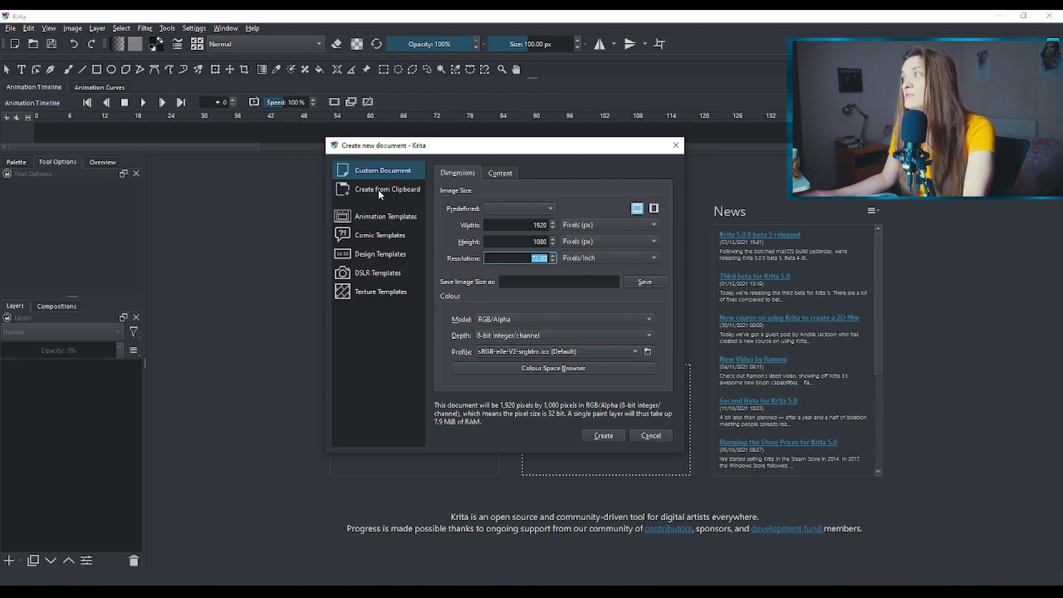
pyautogui.click(387, 218)
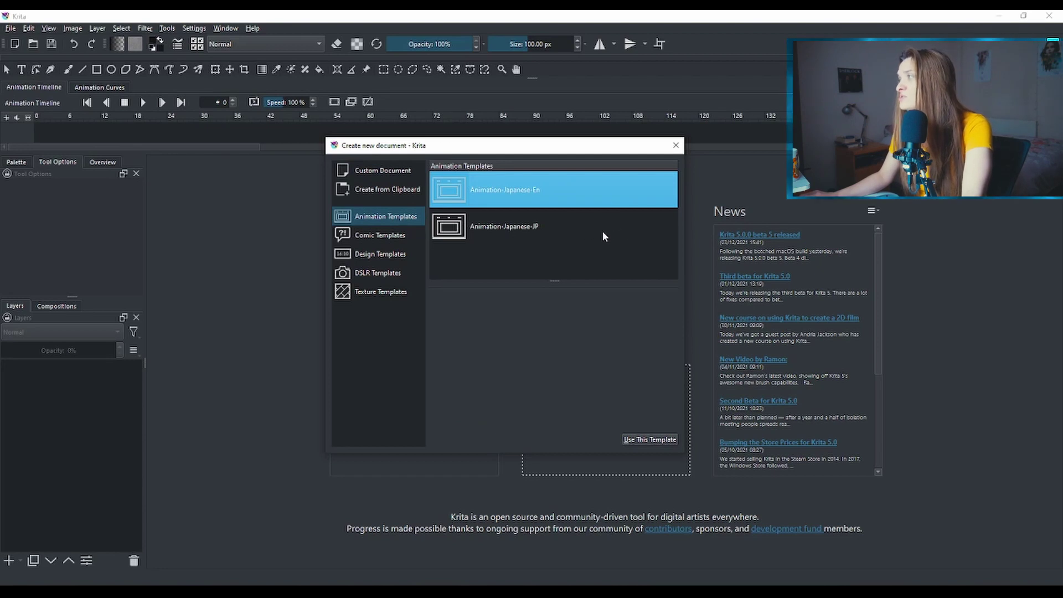
pyautogui.click(383, 171)
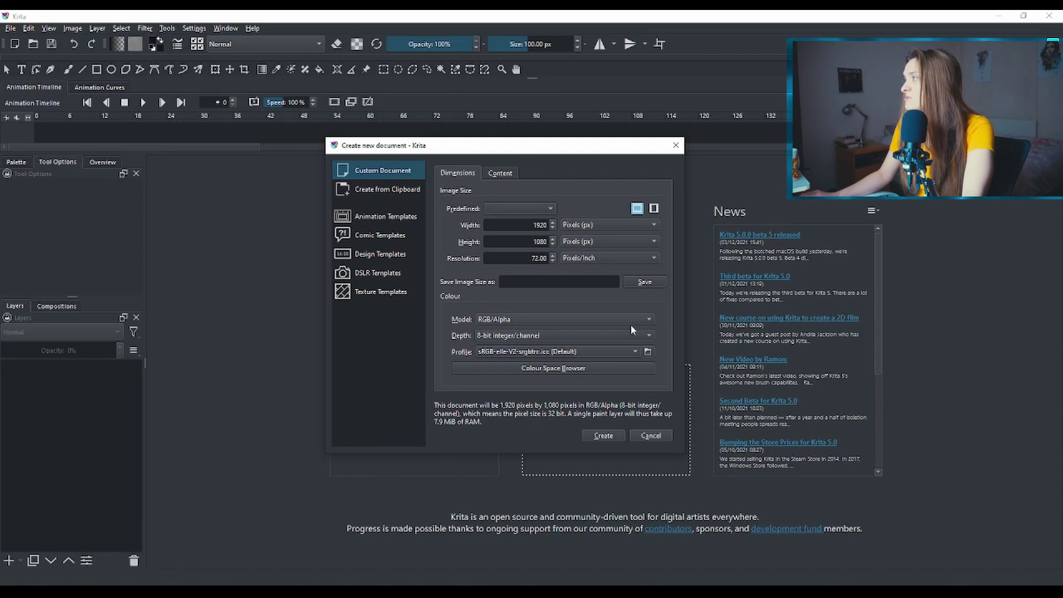
pyautogui.click(517, 227)
pyautogui.press('Tab')
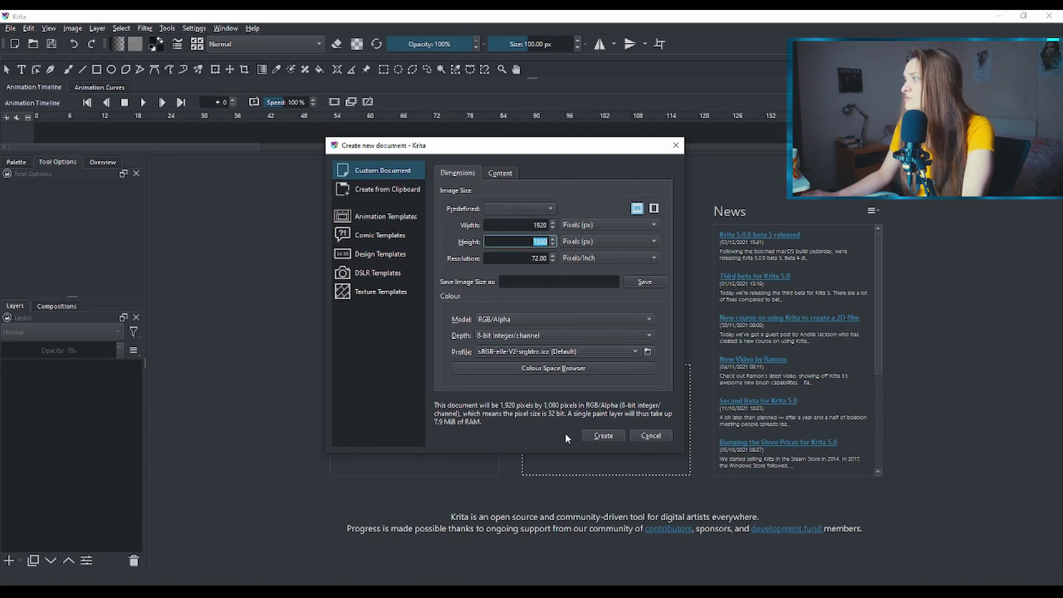
pyautogui.click(602, 436)
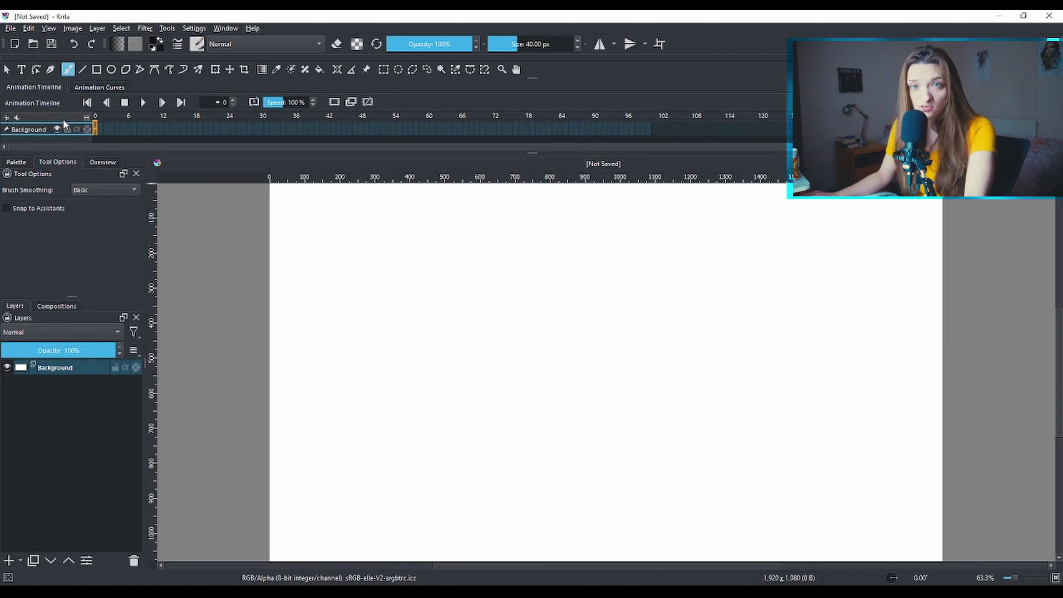
# - Switch the workspace to Animation
pyautogui.click(228, 28)
pyautogui.moveTo(247, 66)
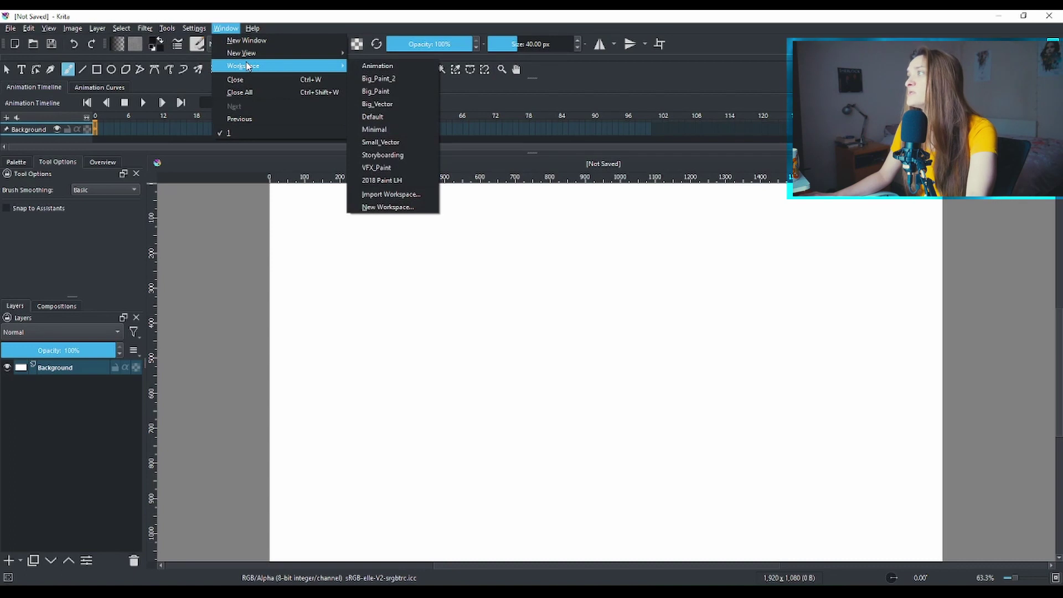
pyautogui.click(375, 69)
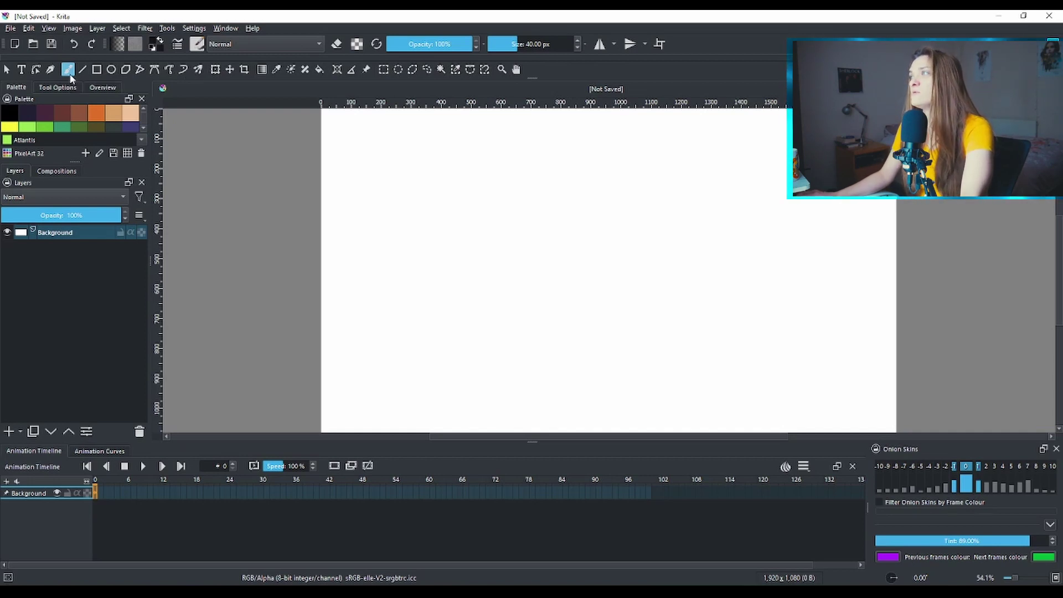
# - Try freehand brush strokes on the Background layer and undo them
pyautogui.moveTo(396, 188)
pyautogui.mouseDown()
pyautogui.moveTo(486, 220)
pyautogui.moveTo(630, 180)
pyautogui.moveTo(496, 288)
pyautogui.mouseUp()
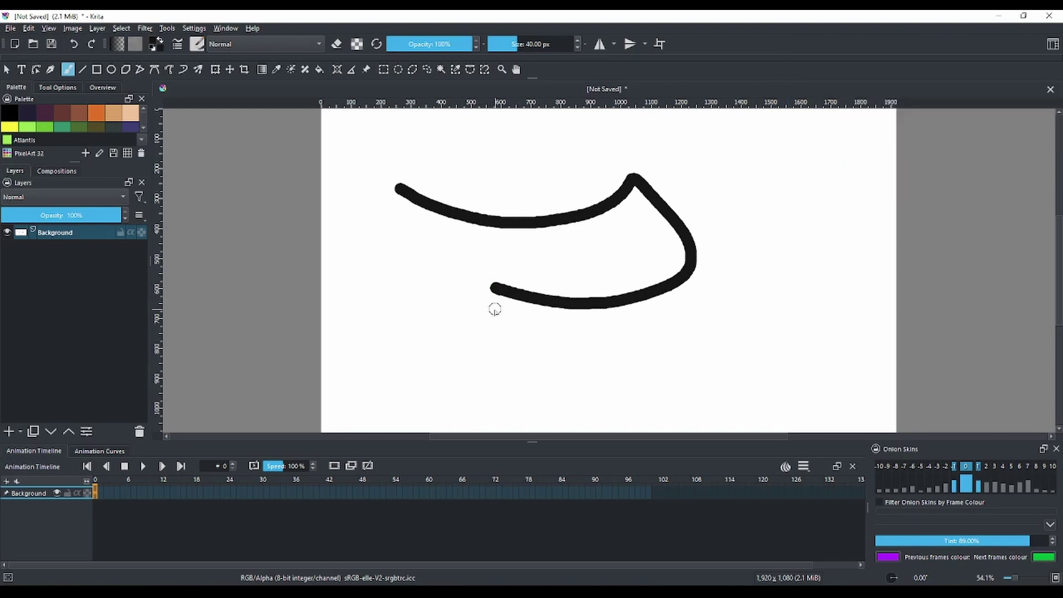
pyautogui.moveTo(479, 211)
pyautogui.mouseDown()
pyautogui.moveTo(624, 277)
pyautogui.moveTo(379, 266)
pyautogui.moveTo(465, 239)
pyautogui.mouseUp()
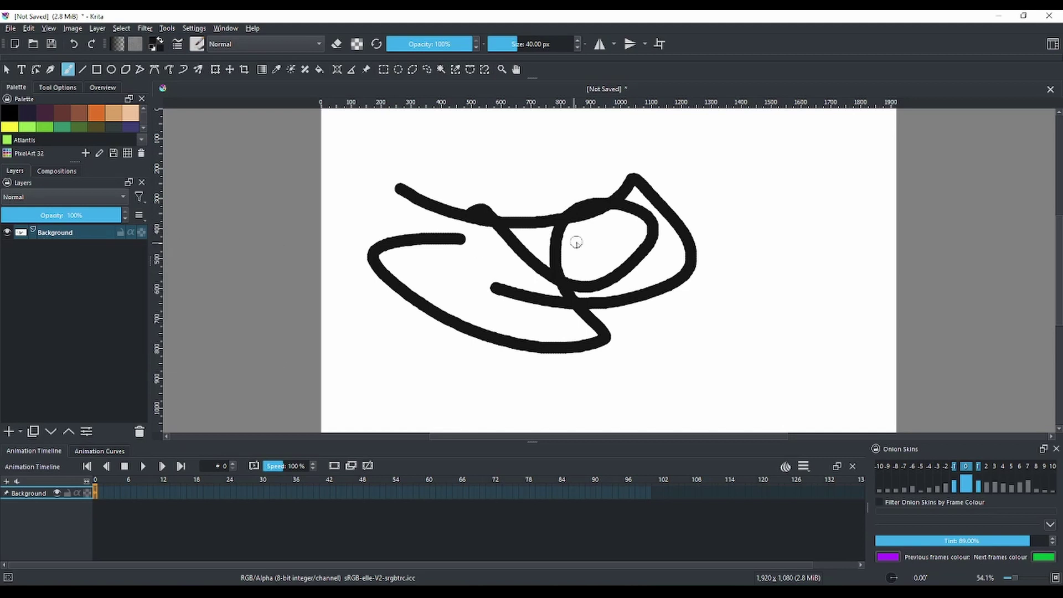
pyautogui.moveTo(34, 232)
pyautogui.hotkey('ctrl', 'z')
pyautogui.hotkey('ctrl', 'z')
pyautogui.hotkey('ctrl', 'z')
pyautogui.hotkey('ctrl', 'z')
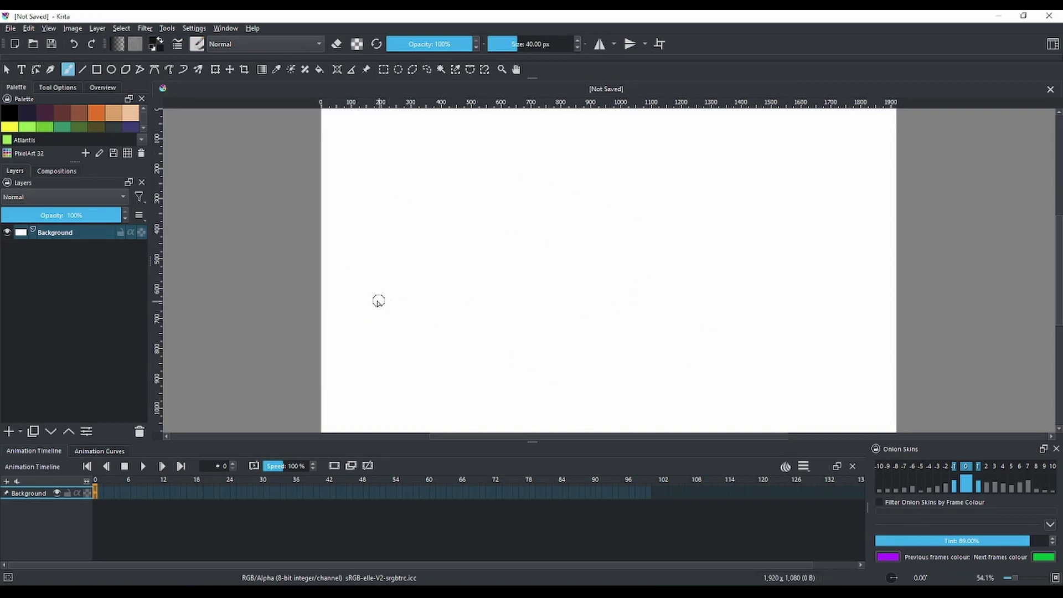
pyautogui.moveTo(503, 191)
pyautogui.mouseDown()
pyautogui.moveTo(609, 237)
pyautogui.moveTo(895, 319)
pyautogui.mouseUp()
pyautogui.hotkey('ctrl', 'z')
# - Add a paint layer above Background and brush a small black circle about 190 px wide on the canvas's left half at frame 0
pyautogui.click(9, 431)
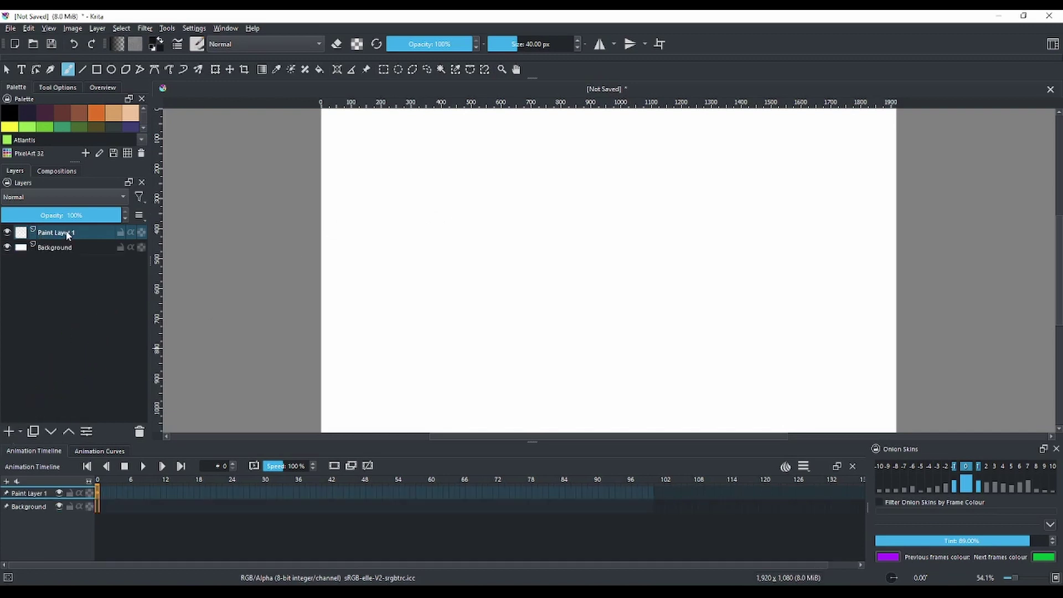
pyautogui.moveTo(71, 234)
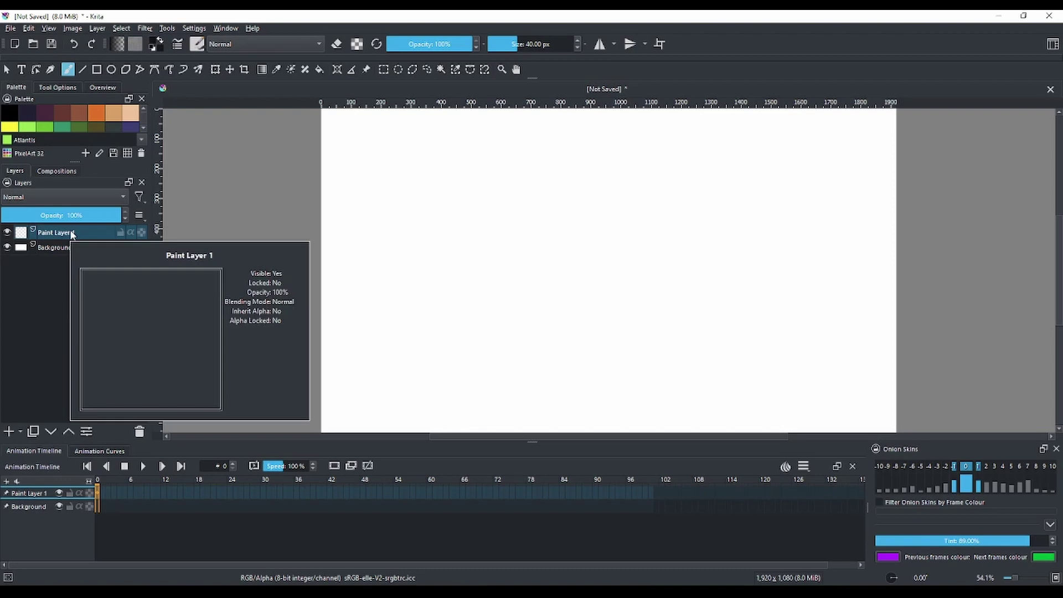
pyautogui.moveTo(530, 187)
pyautogui.mouseDown()
pyautogui.moveTo(593, 318)
pyautogui.moveTo(629, 252)
pyautogui.mouseUp()
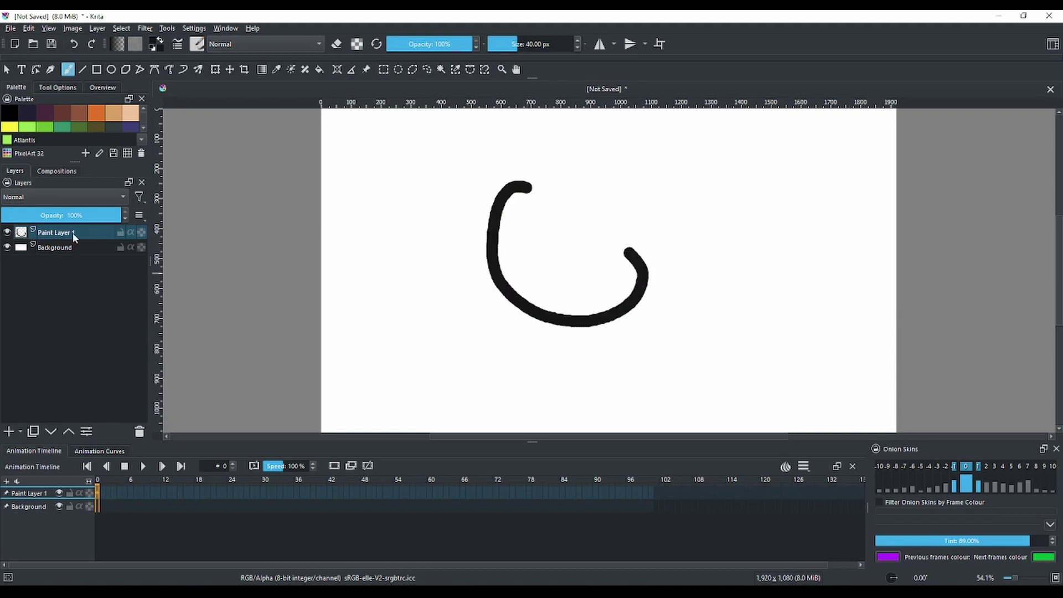
pyautogui.moveTo(71, 235)
pyautogui.hotkey('ctrl', 'z')
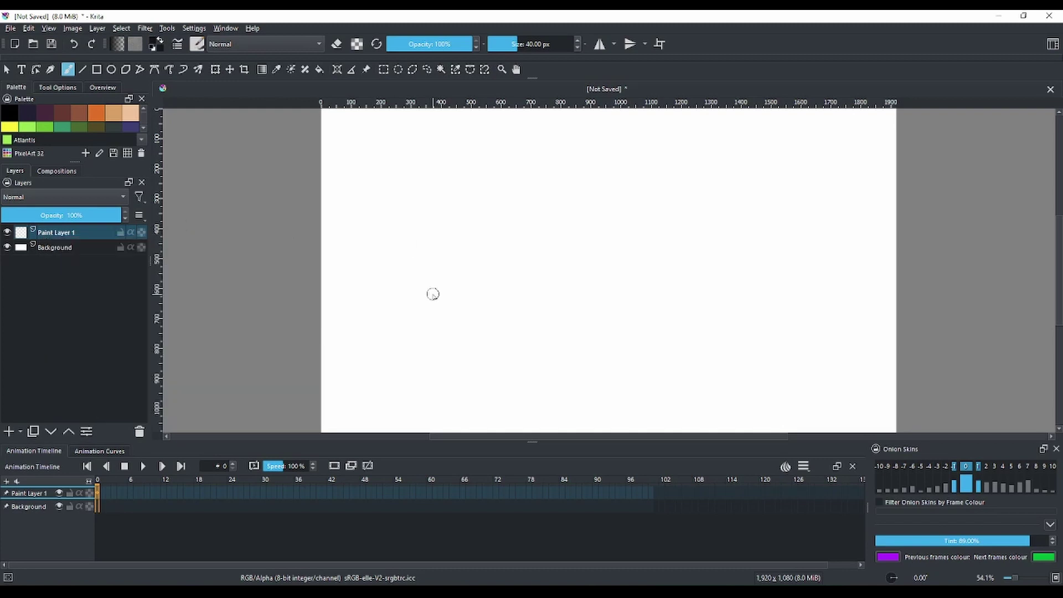
pyautogui.moveTo(451, 301)
pyautogui.mouseDown()
pyautogui.moveTo(421, 291)
pyautogui.moveTo(442, 255)
pyautogui.moveTo(466, 281)
pyautogui.moveTo(443, 300)
pyautogui.mouseUp()
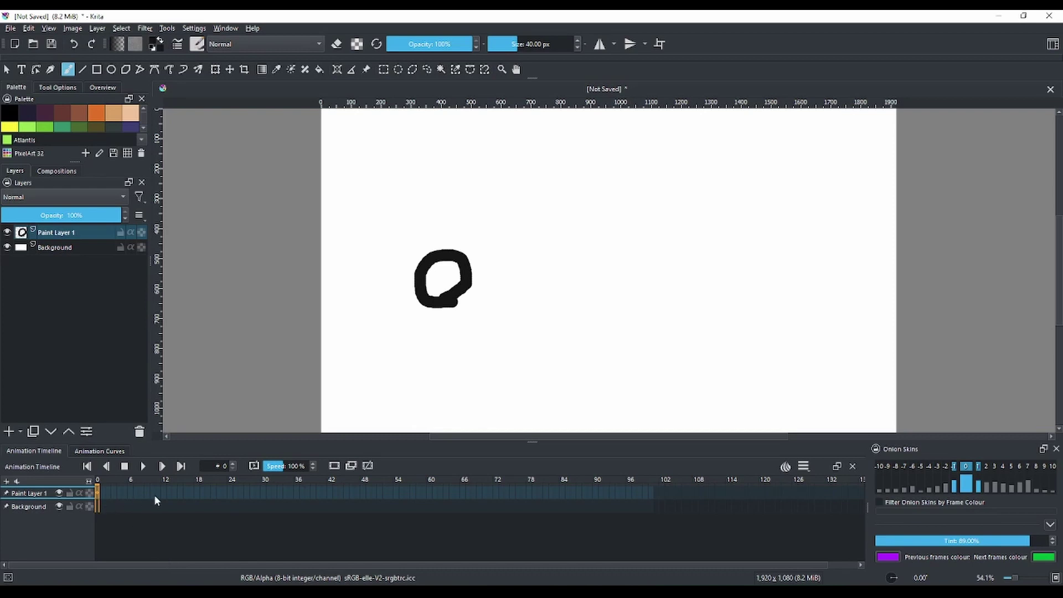
# - Create a blank frame at frame 6 of Paint Layer 1 and compare it with frame 0
pyautogui.click(130, 490)
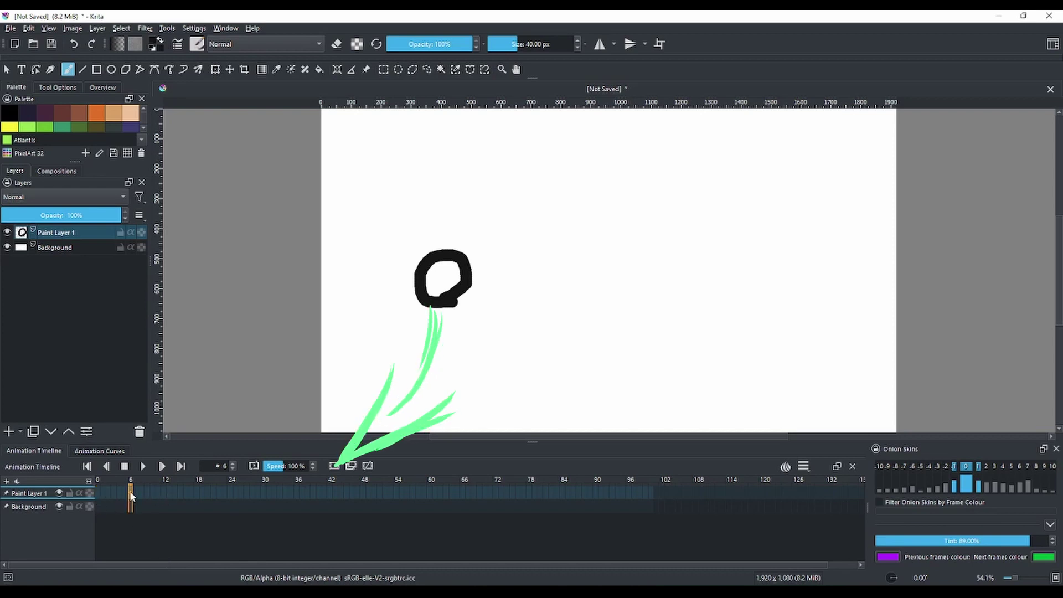
pyautogui.rightClick(129, 491)
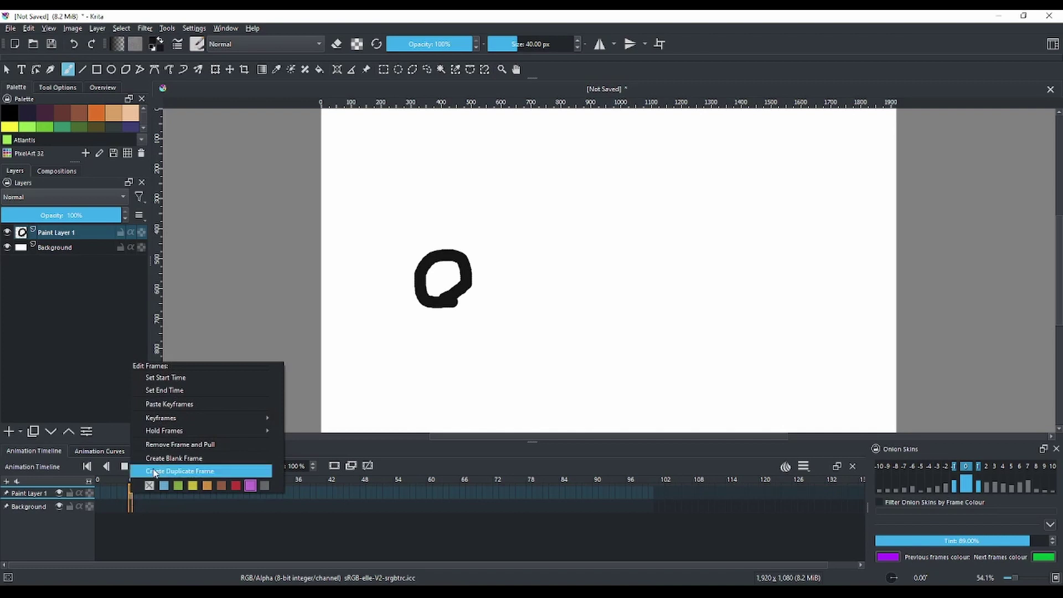
pyautogui.moveTo(180, 424)
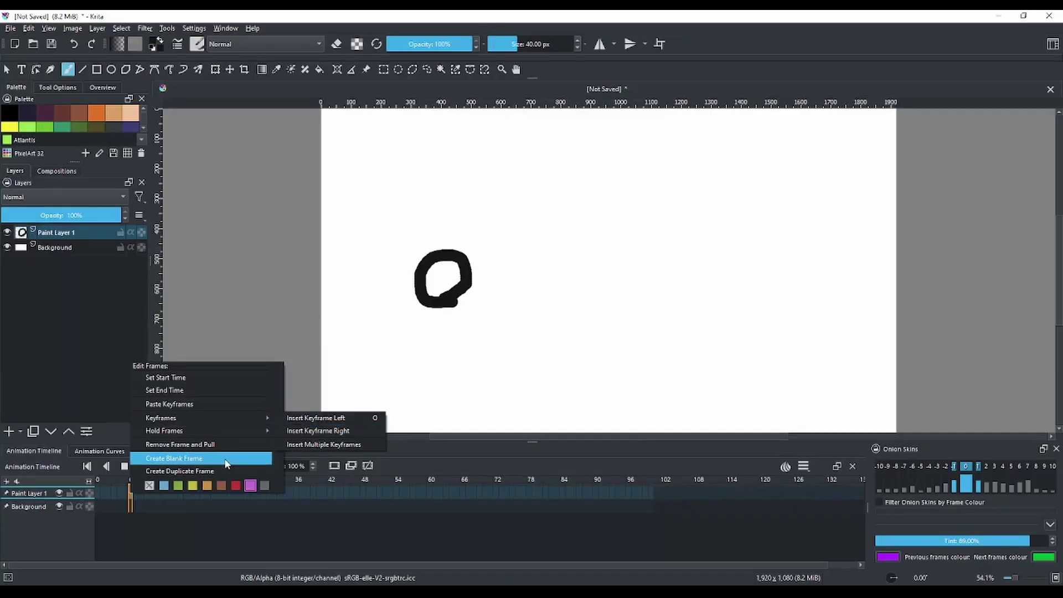
pyautogui.click(186, 459)
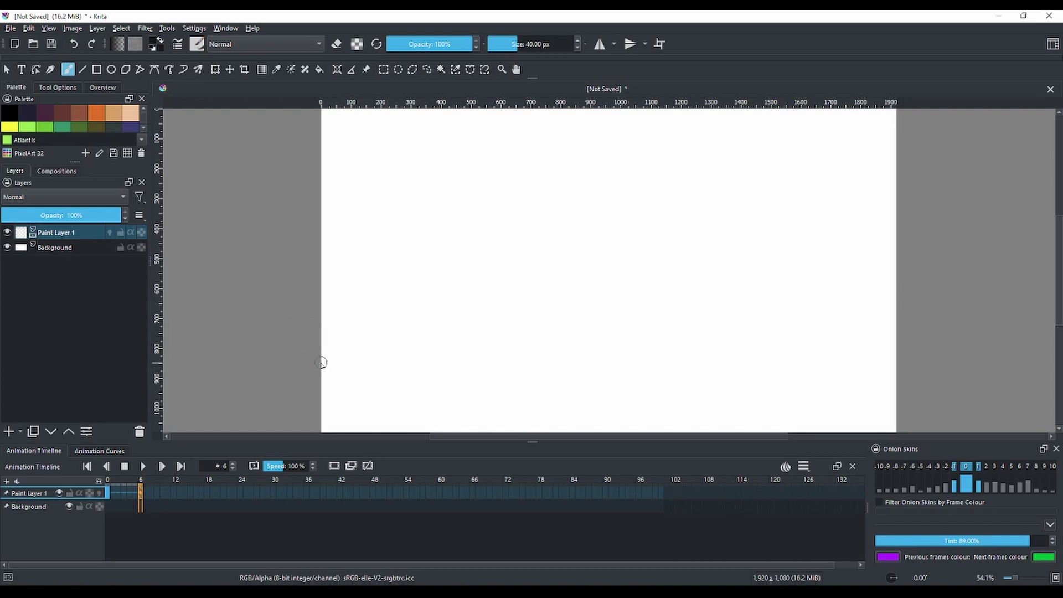
pyautogui.click(111, 491)
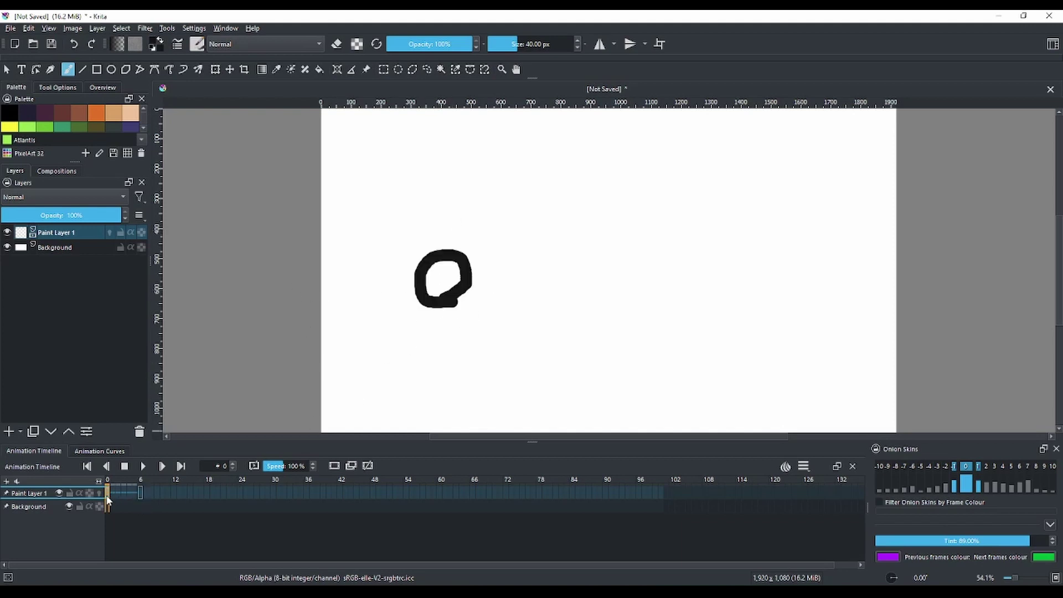
pyautogui.click(139, 492)
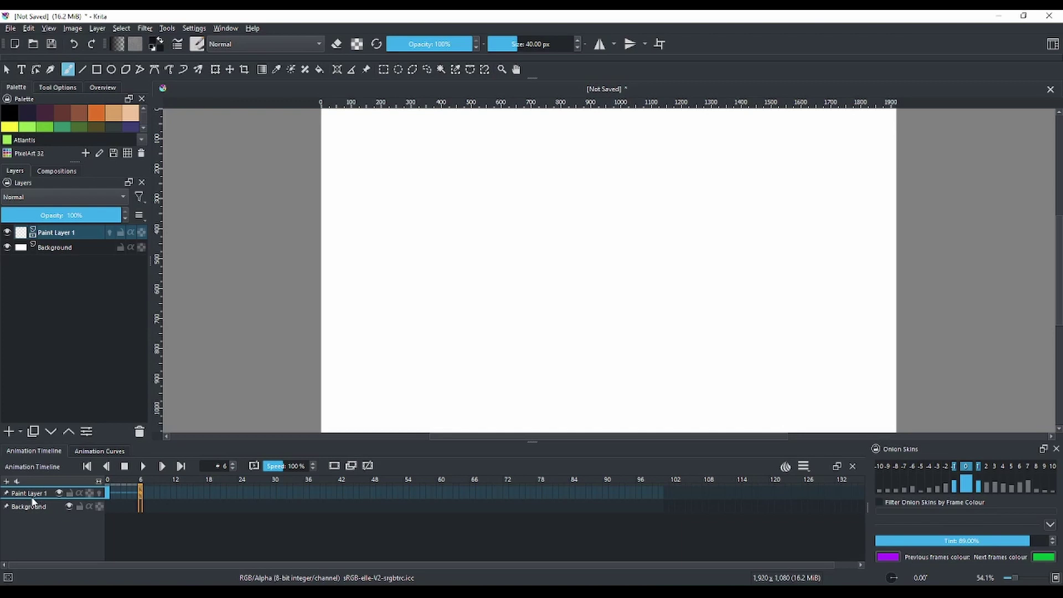
# - Rename Paint Layer 1 as ball
pyautogui.moveTo(66, 235)
pyautogui.doubleClick(67, 236)
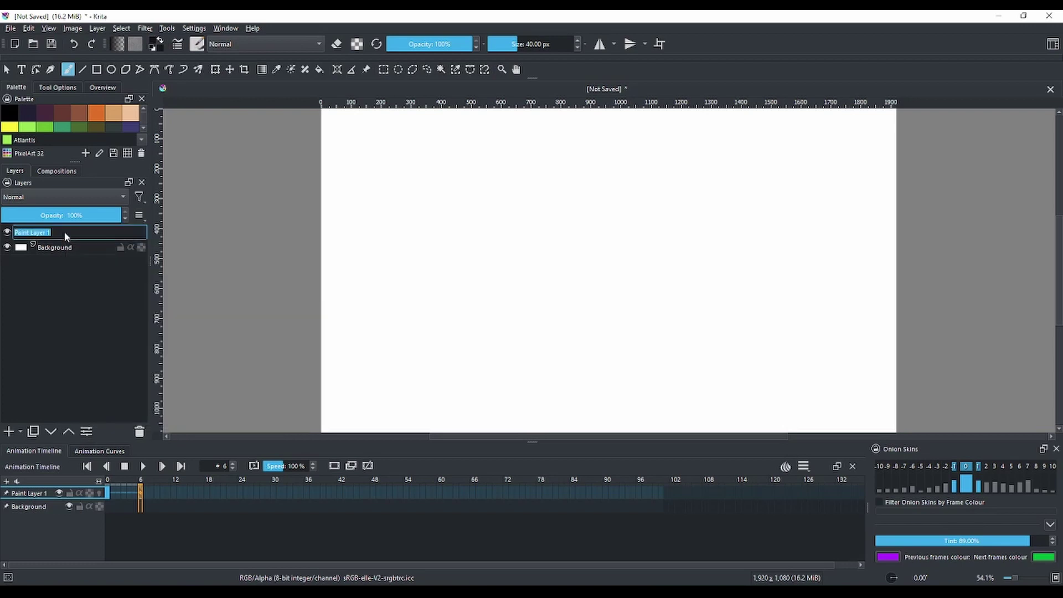
pyautogui.write('ball')
pyautogui.press('Return')
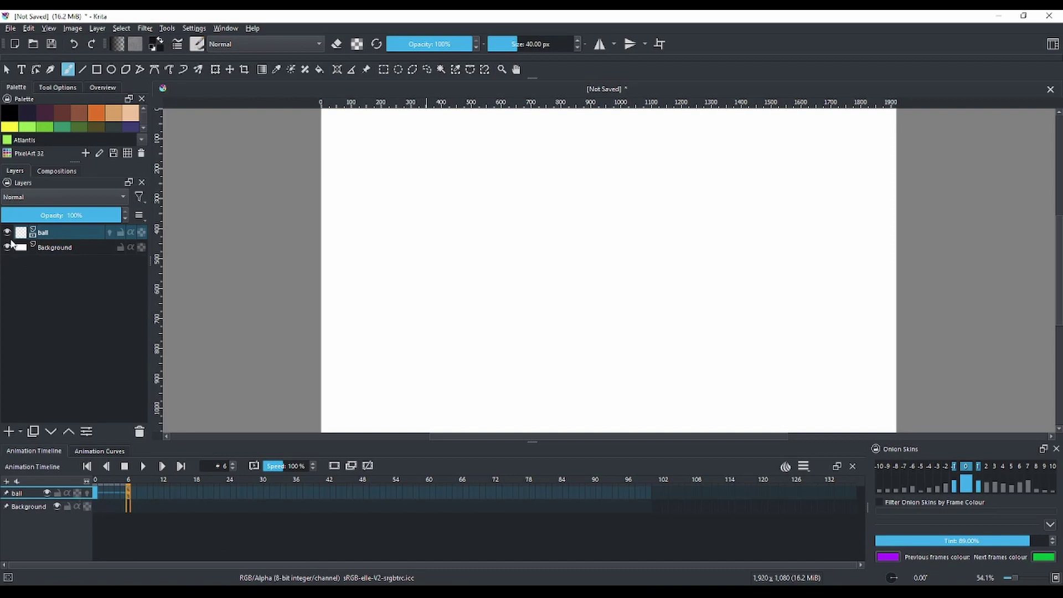
# - Try adding four more paint layers above the ball layer and undo the additions
pyautogui.click(9, 433)
pyautogui.click(10, 433)
pyautogui.click(9, 433)
pyautogui.click(9, 433)
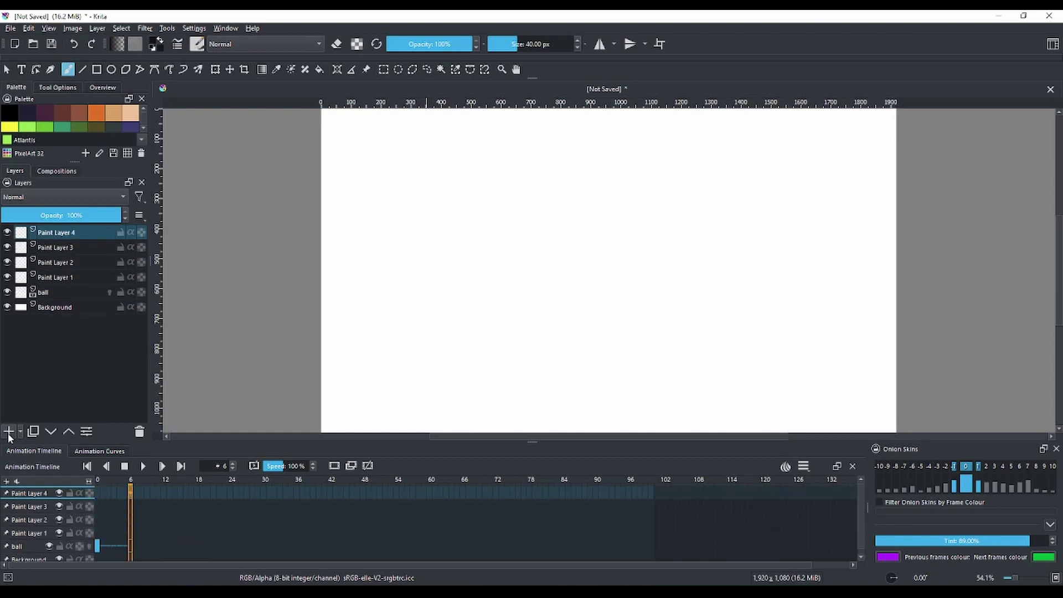
pyautogui.hotkey('ctrl', 'z')
pyautogui.hotkey('ctrl', 'z')
pyautogui.hotkey('ctrl', 'z')
pyautogui.hotkey('ctrl', 'z')
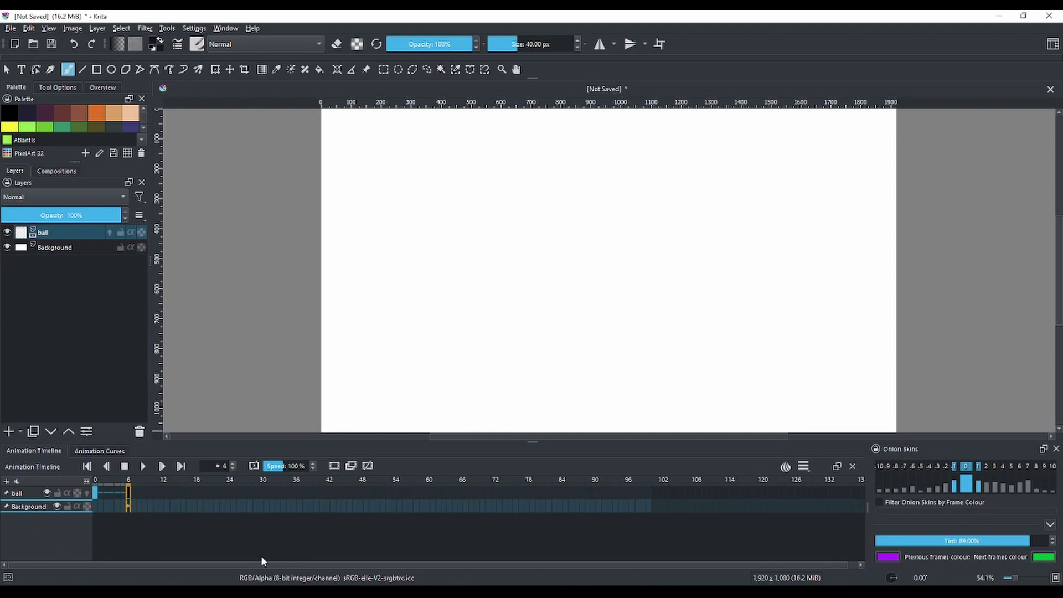
# - Select the ball layer, play the animation from frame 0 and pause it
pyautogui.click(49, 235)
pyautogui.click(61, 250)
pyautogui.click(58, 233)
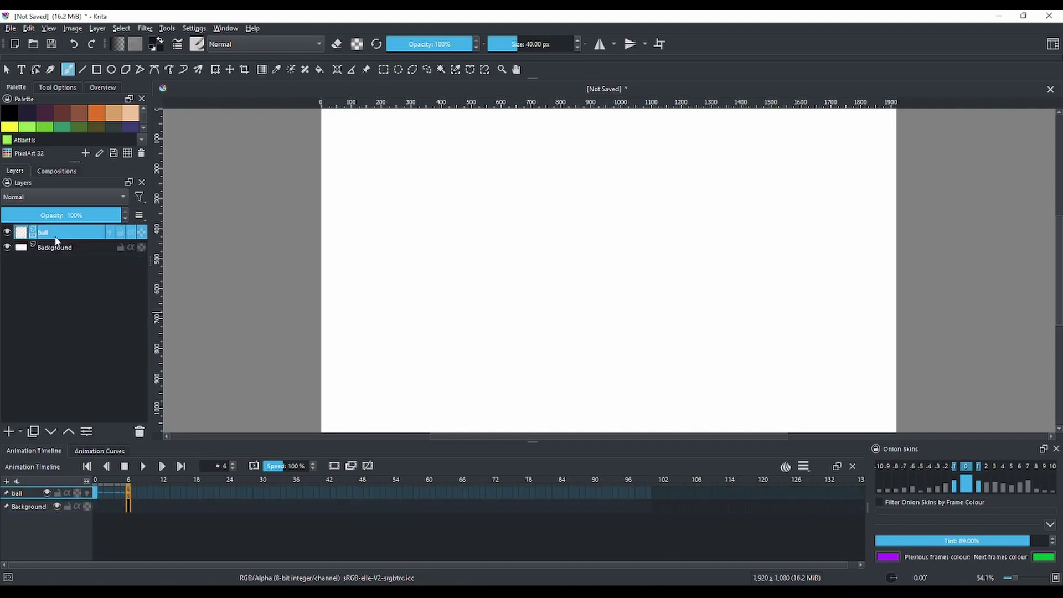
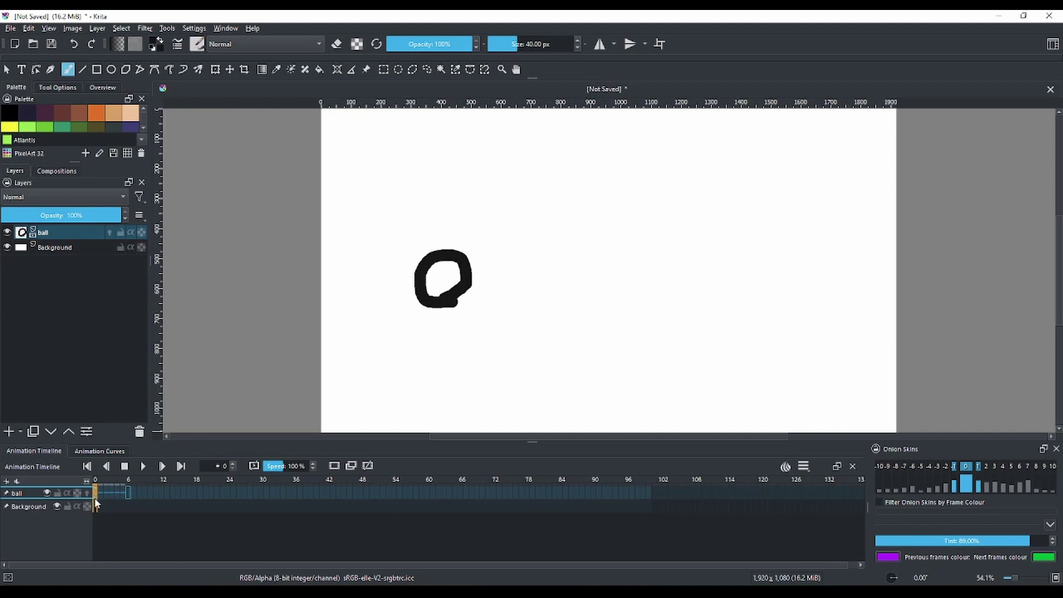
pyautogui.click(143, 467)
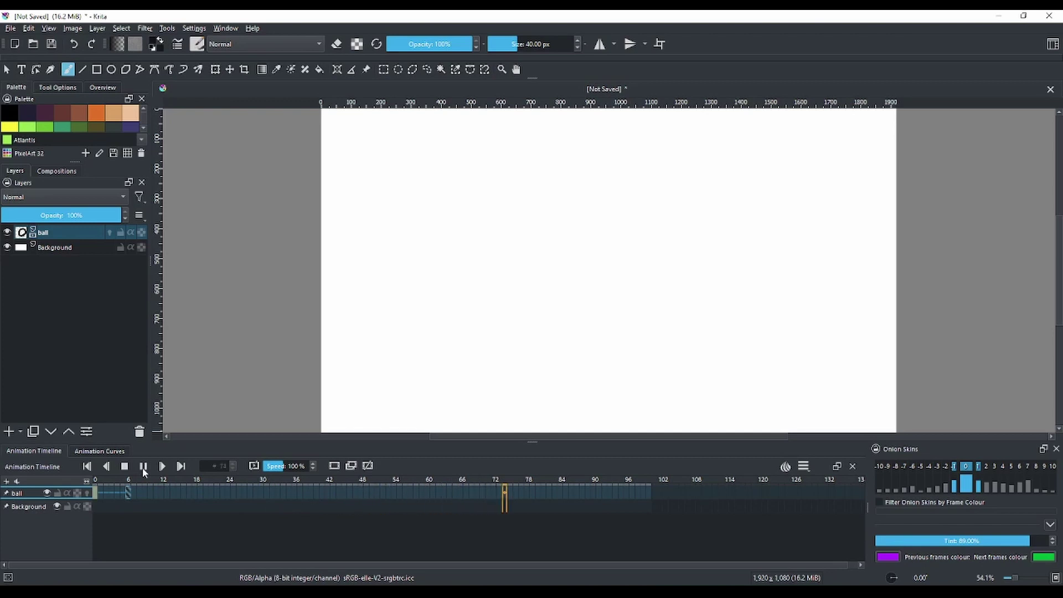
pyautogui.click(144, 468)
# - Turn on onion skins for the ball layer and trace the circle at frame 6 with the brush
pyautogui.click(128, 493)
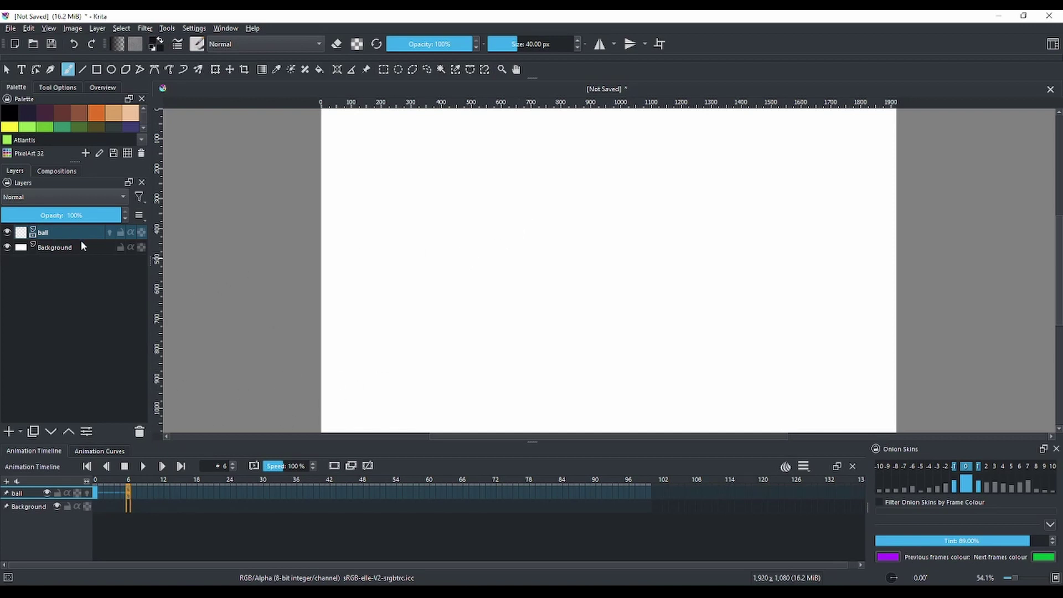
pyautogui.click(87, 493)
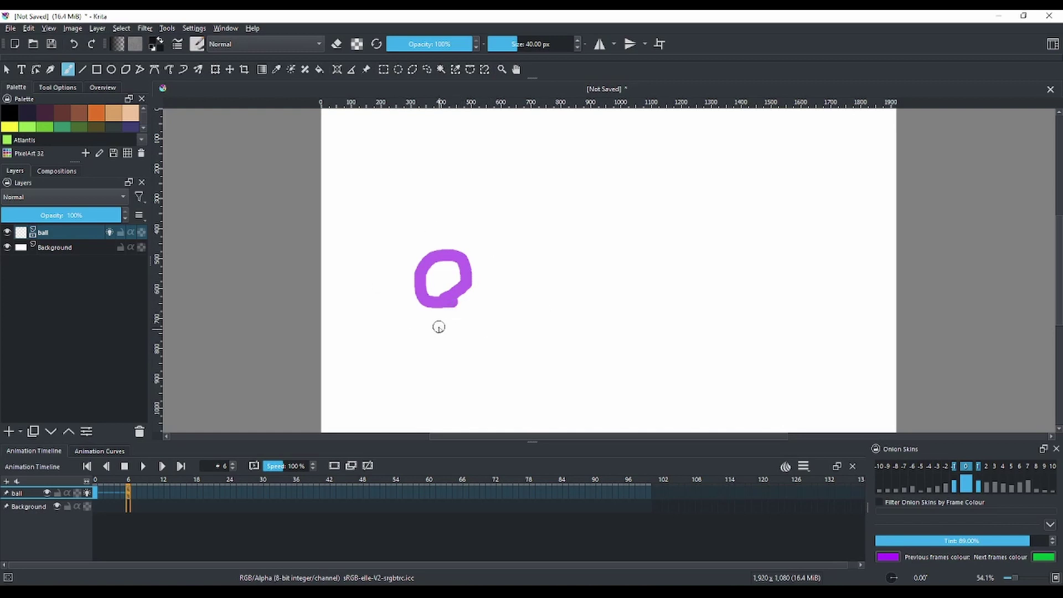
pyautogui.moveTo(451, 302)
pyautogui.mouseDown()
pyautogui.moveTo(419, 297)
pyautogui.moveTo(428, 264)
pyautogui.moveTo(459, 267)
pyautogui.moveTo(452, 299)
pyautogui.mouseUp()
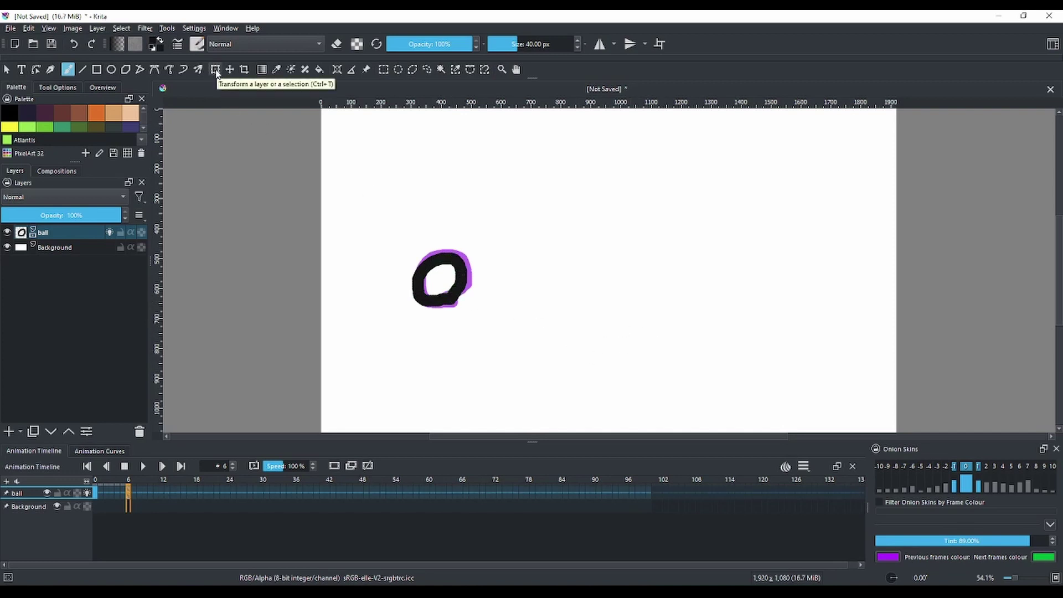
# - Move the circle at frame 6 about 270 px to the right with the Transform tool
pyautogui.click(216, 70)
pyautogui.moveTo(440, 264); pyautogui.dragTo(520, 270)
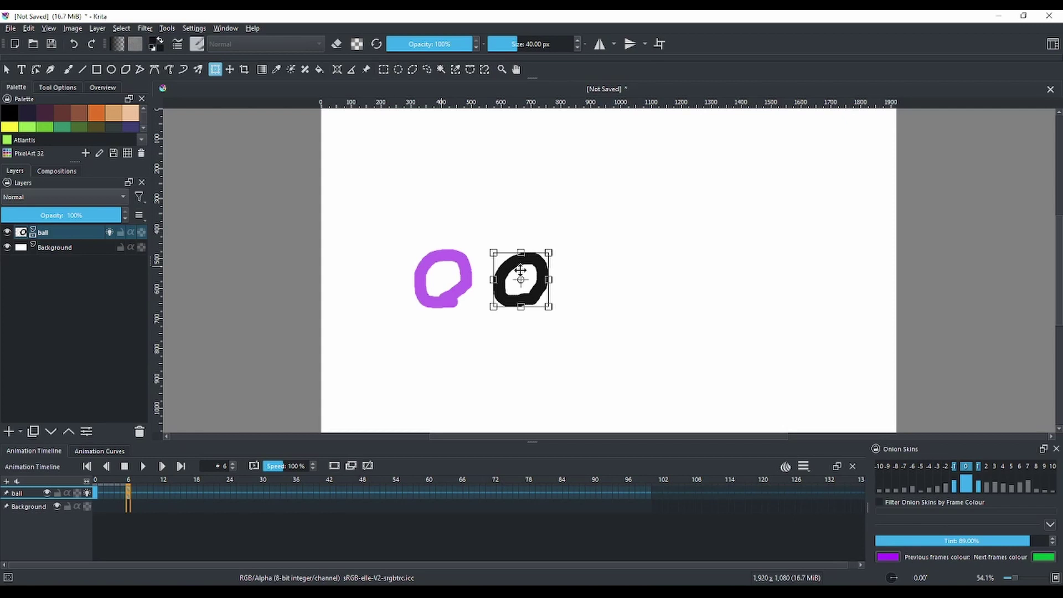
pyautogui.press('Return')
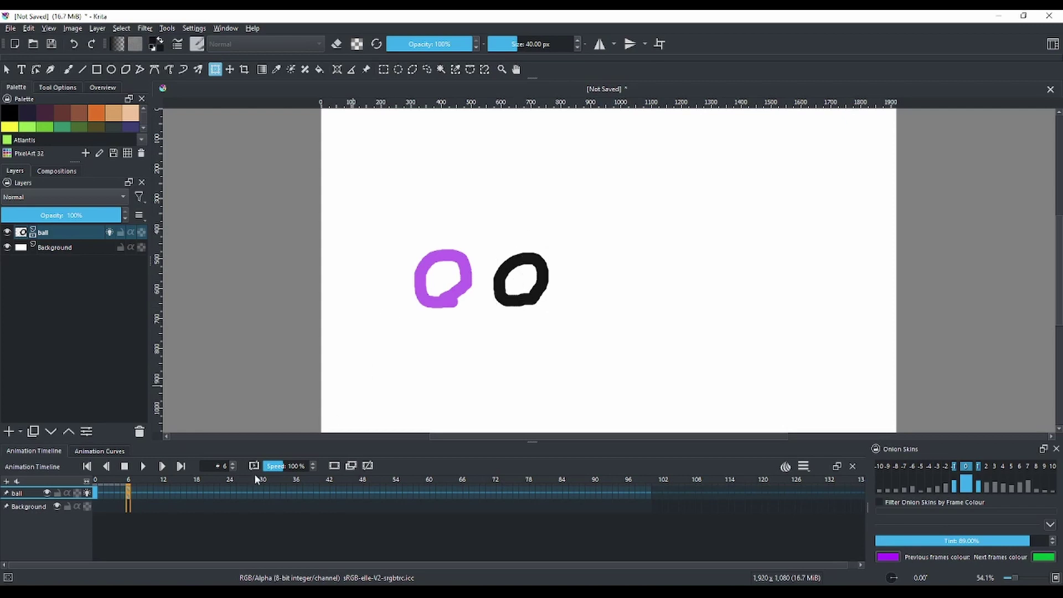
# - Play the animation from frame 0, pause it and scrub back and forth through the timeline frames
pyautogui.click(97, 493)
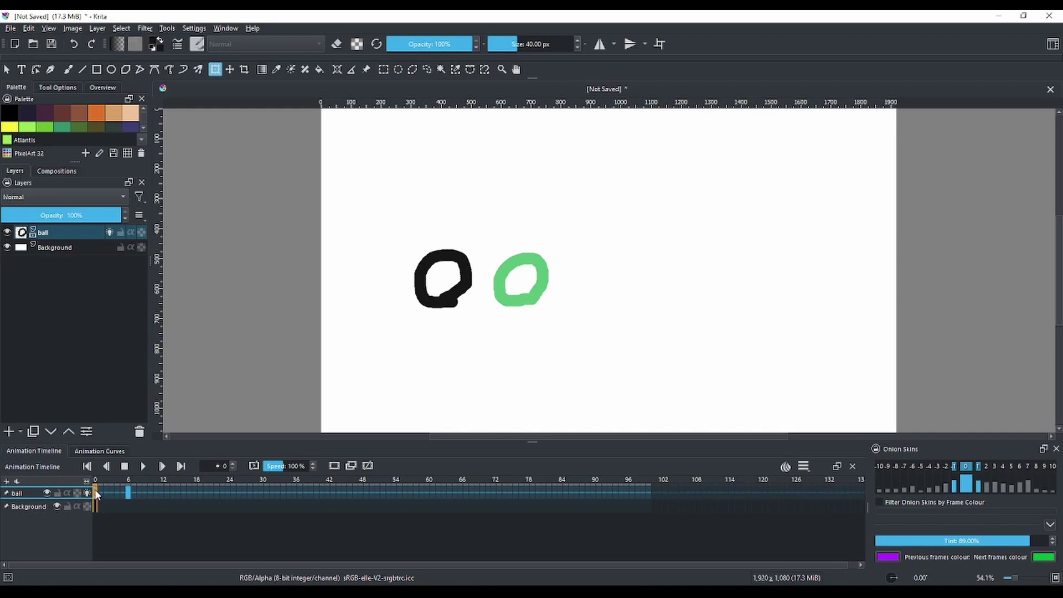
pyautogui.click(144, 467)
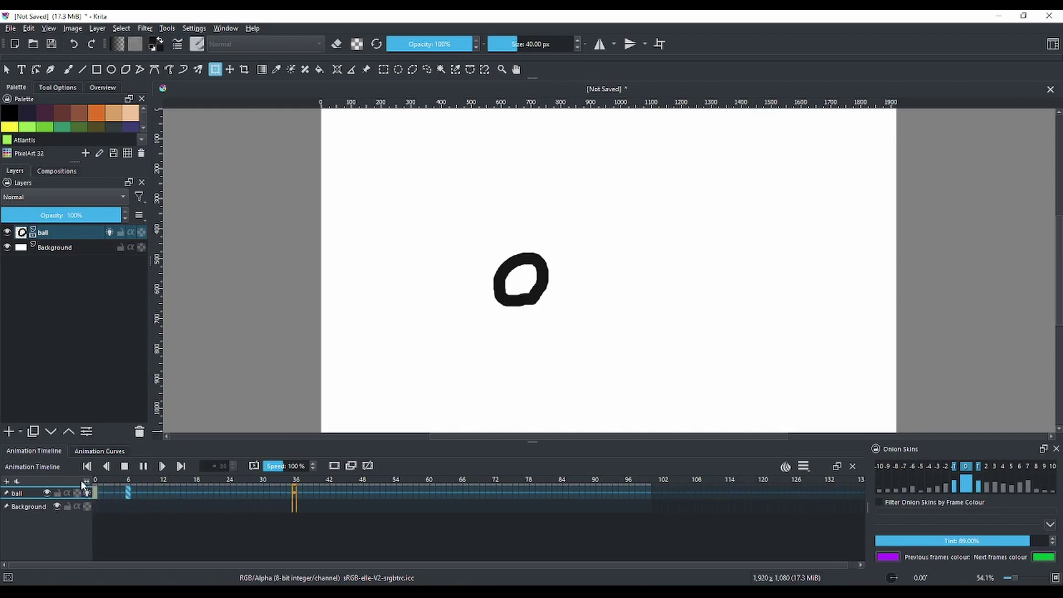
pyautogui.click(144, 466)
pyautogui.moveTo(196, 498); pyautogui.dragTo(140, 517)
pyautogui.moveTo(317, 517); pyautogui.dragTo(148, 506)
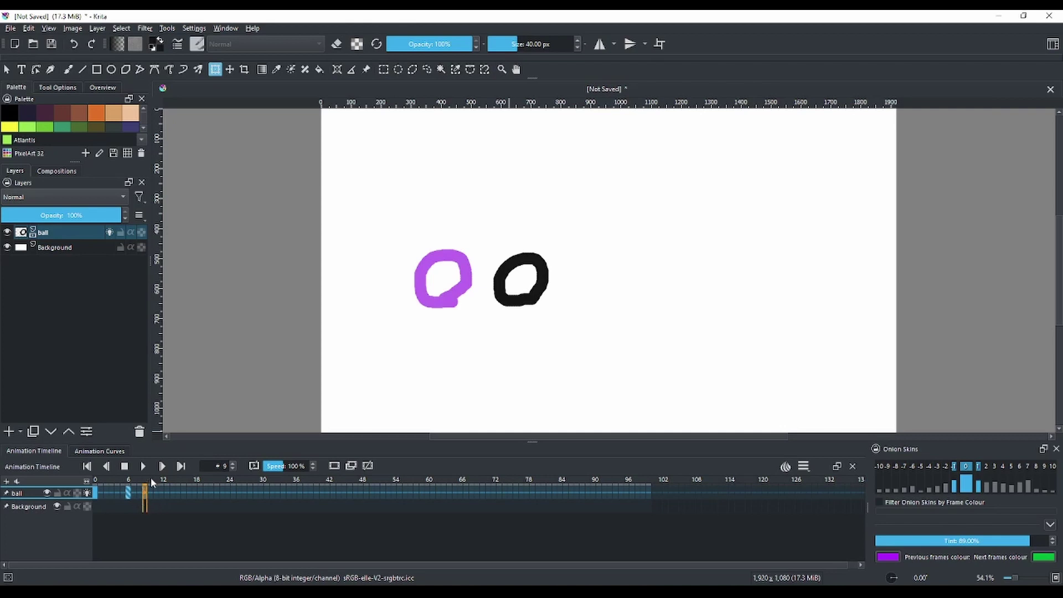
# - Step back and forth through the ball animation's frames and start and stop its playback
pyautogui.click(106, 466)
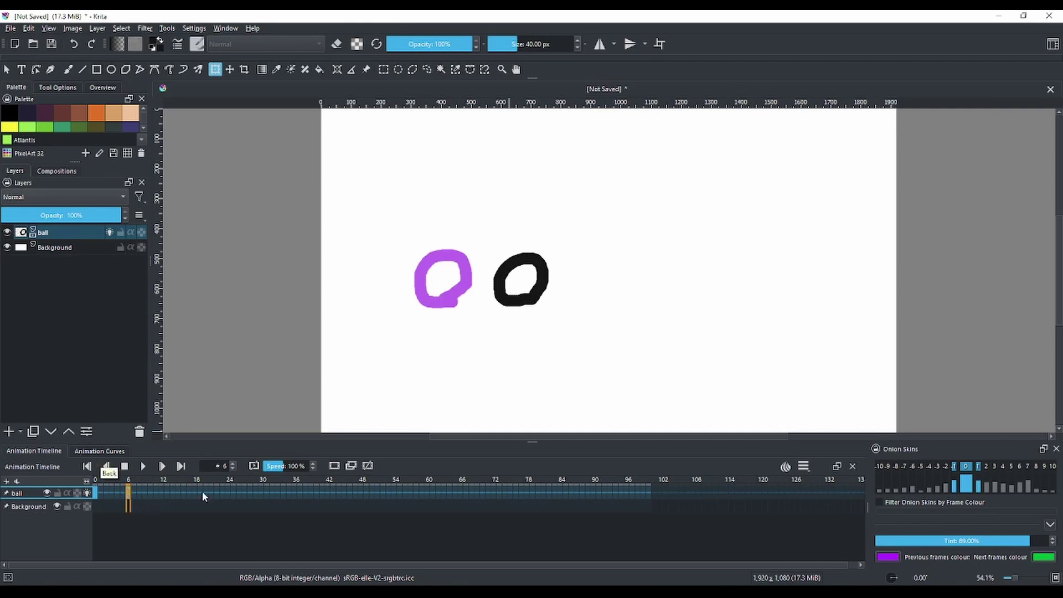
pyautogui.press('space')
pyautogui.press('space')
pyautogui.press('.')
pyautogui.press(',')
pyautogui.press('.')
pyautogui.press(',')
pyautogui.press('.')
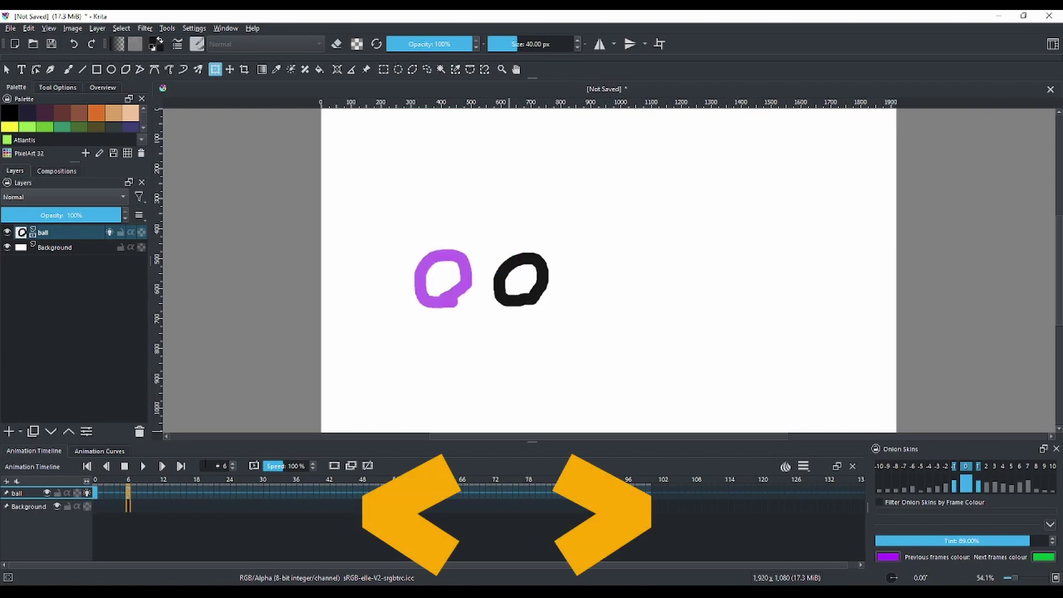
pyautogui.press('.')
pyautogui.press('.')
pyautogui.press('.')
pyautogui.press('.')
pyautogui.press('.')
pyautogui.press('.')
pyautogui.press('space')
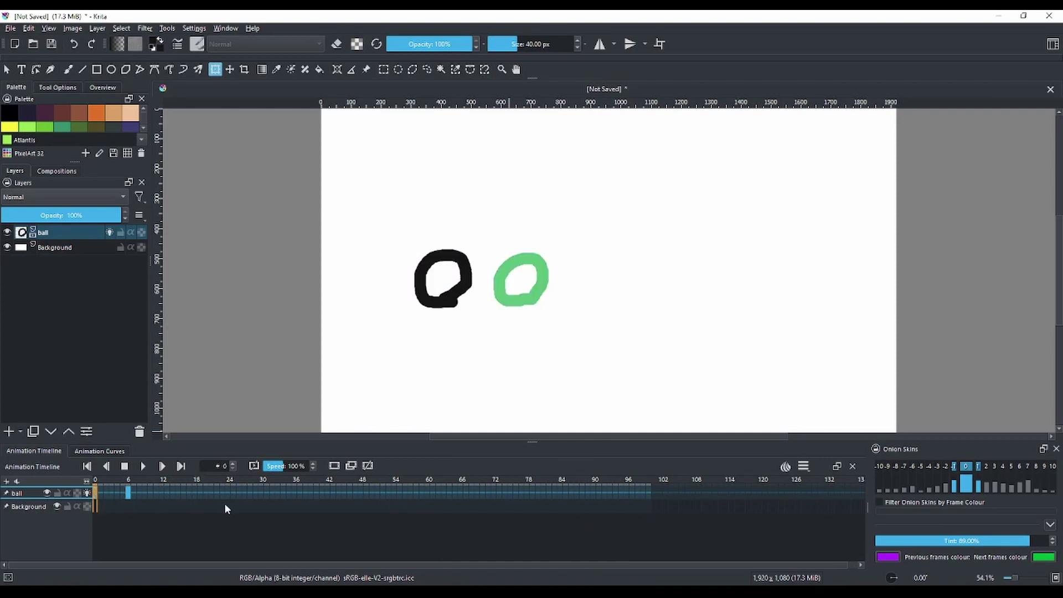
pyautogui.press('space')
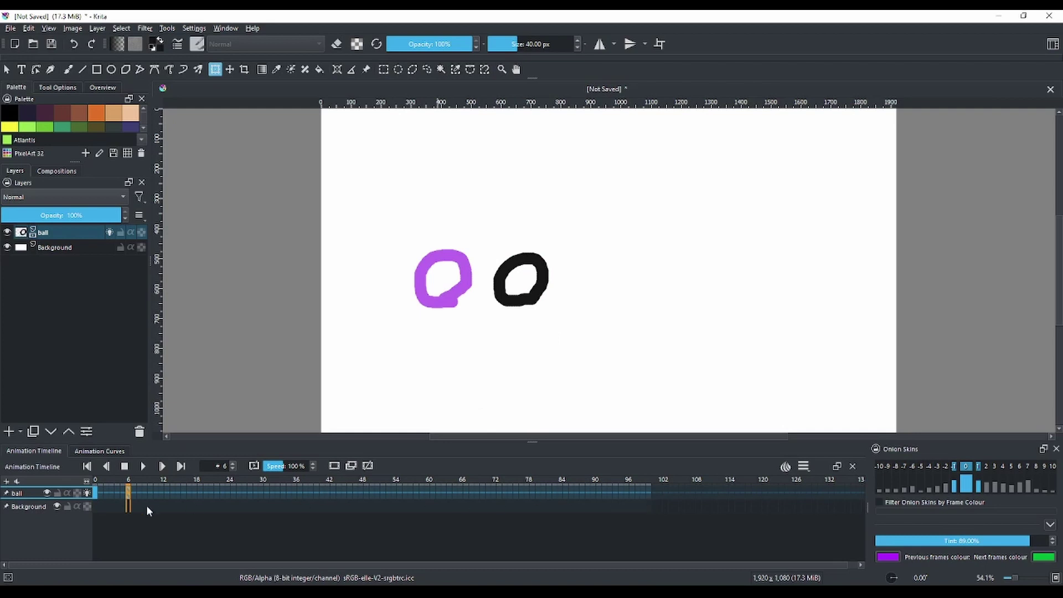
# - Go to frame 11 on the ball layer and set the animation's clip end to 11
pyautogui.click(160, 493)
pyautogui.press('Left')
pyautogui.moveTo(172, 491); pyautogui.dragTo(150, 492)
pyautogui.click(803, 469)
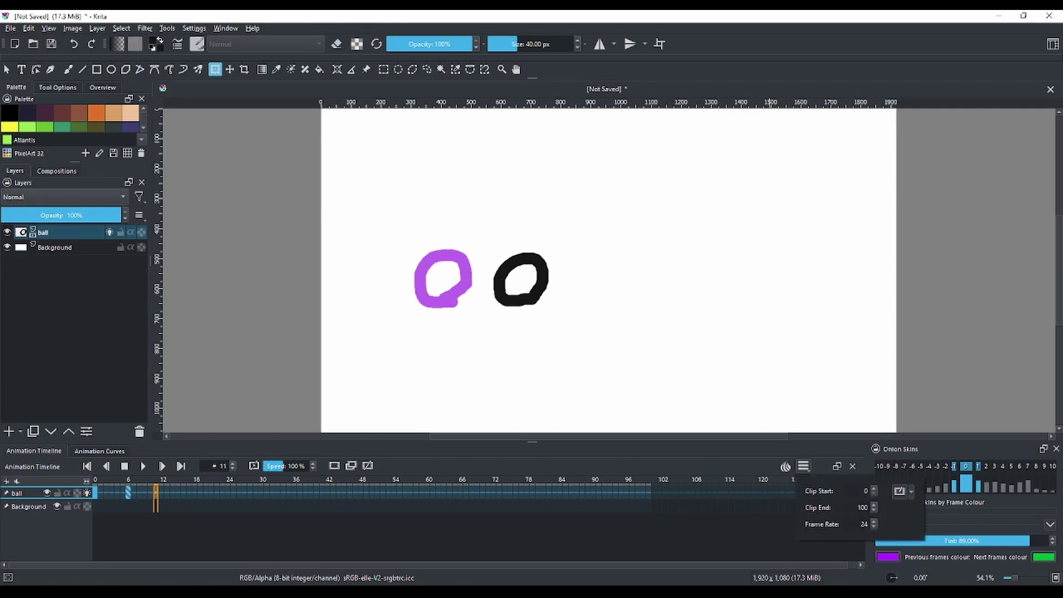
pyautogui.doubleClick(862, 507)
pyautogui.write('11')
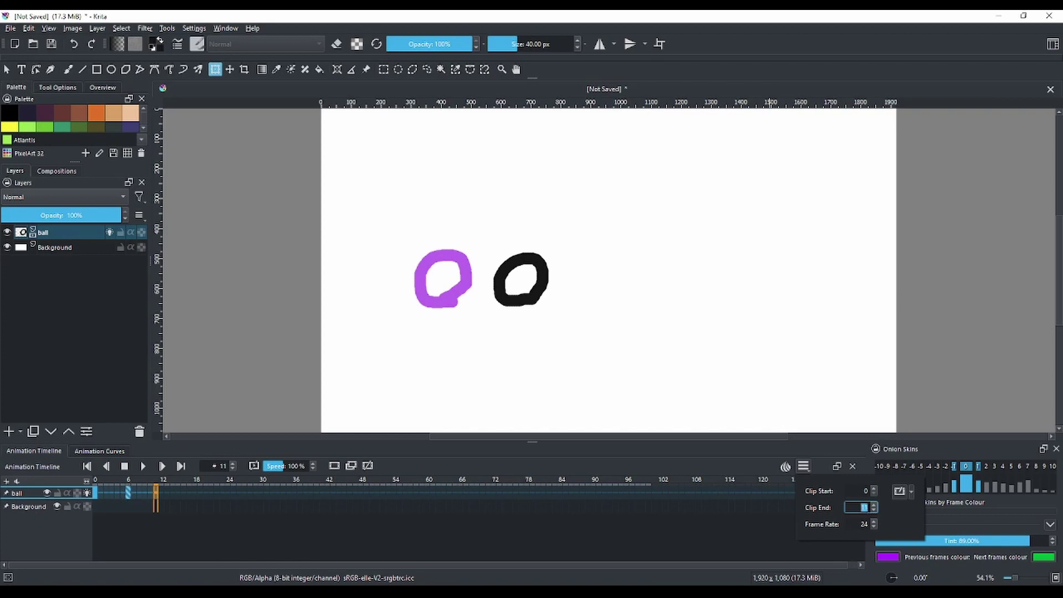
# - Turn off onion skins for the ball layer, then play the shortened animation from frame 0 and pause it
pyautogui.click(96, 494)
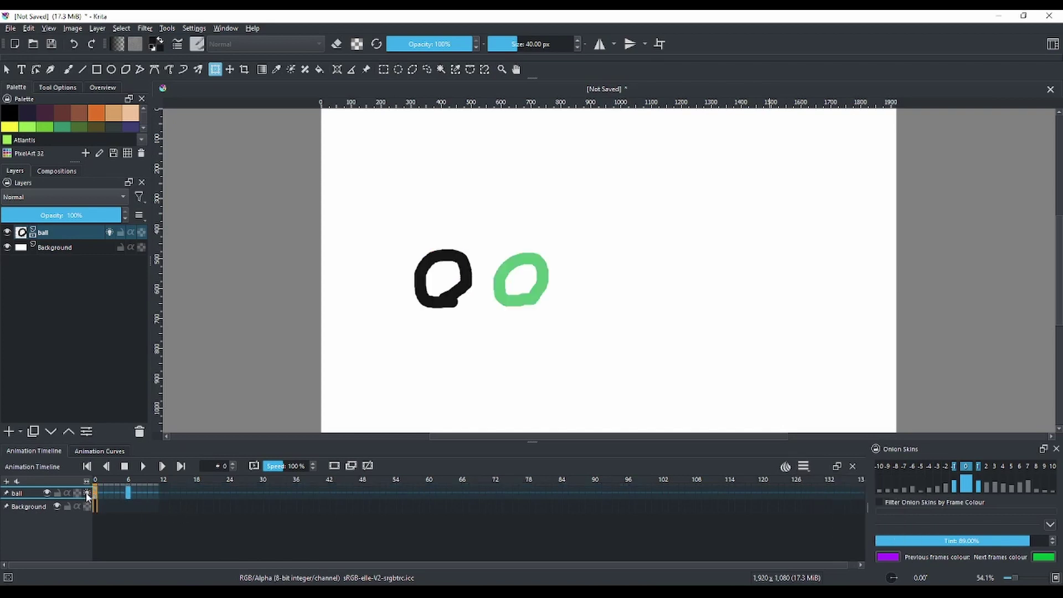
pyautogui.click(87, 493)
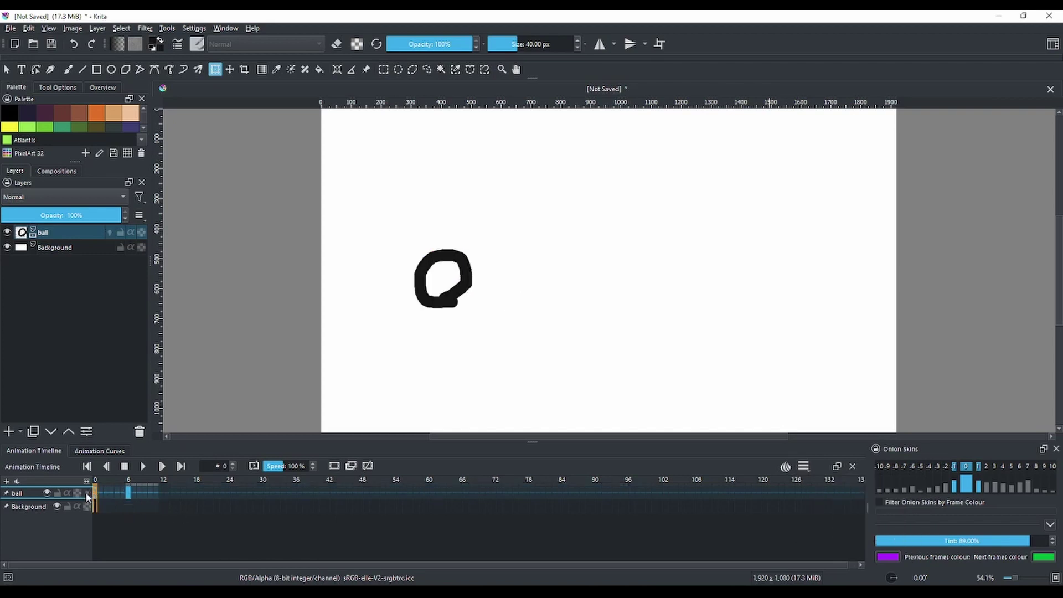
pyautogui.click(143, 468)
pyautogui.click(156, 490)
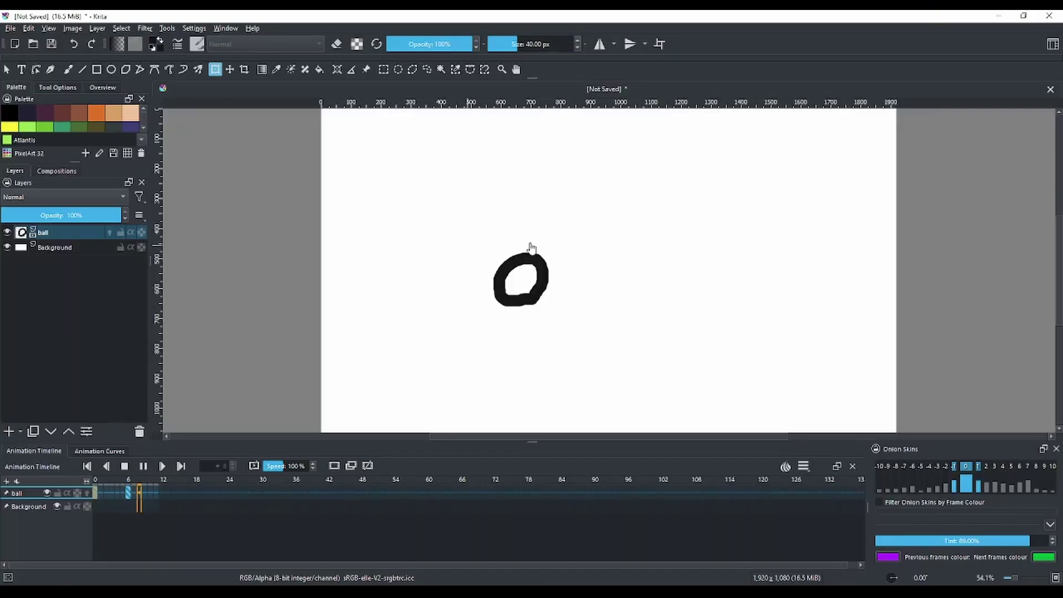
pyautogui.click(142, 468)
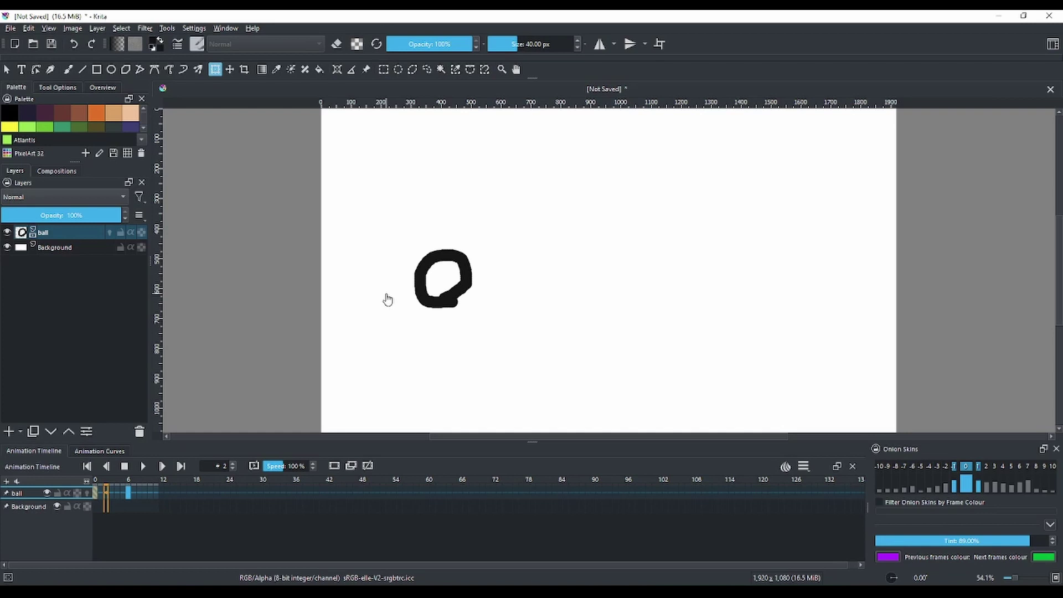
# - Set up the animation render as a video export in GIF image format
pyautogui.click(10, 30)
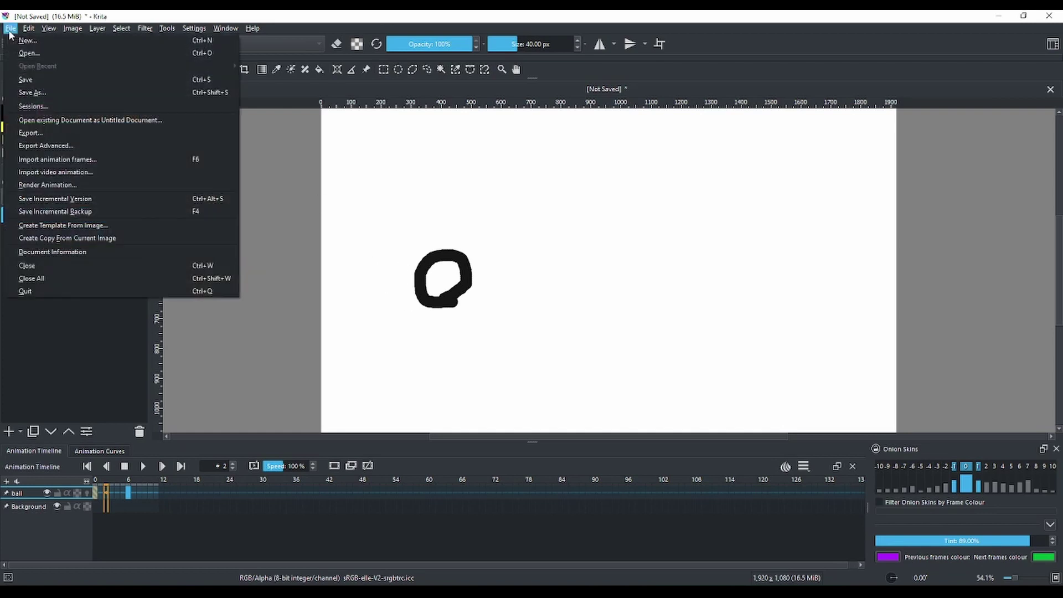
pyautogui.click(52, 190)
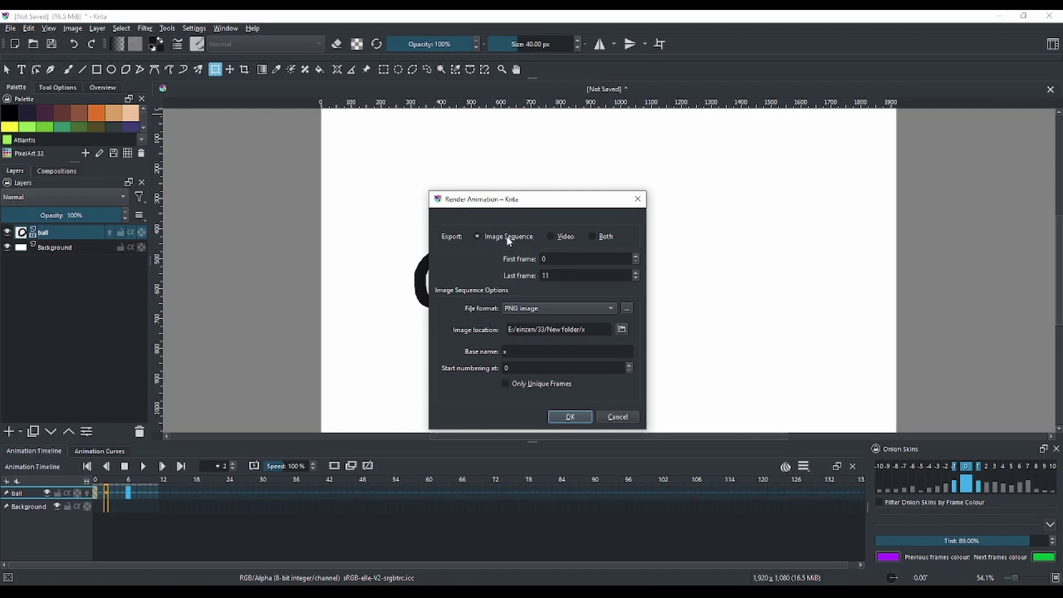
pyautogui.click(554, 237)
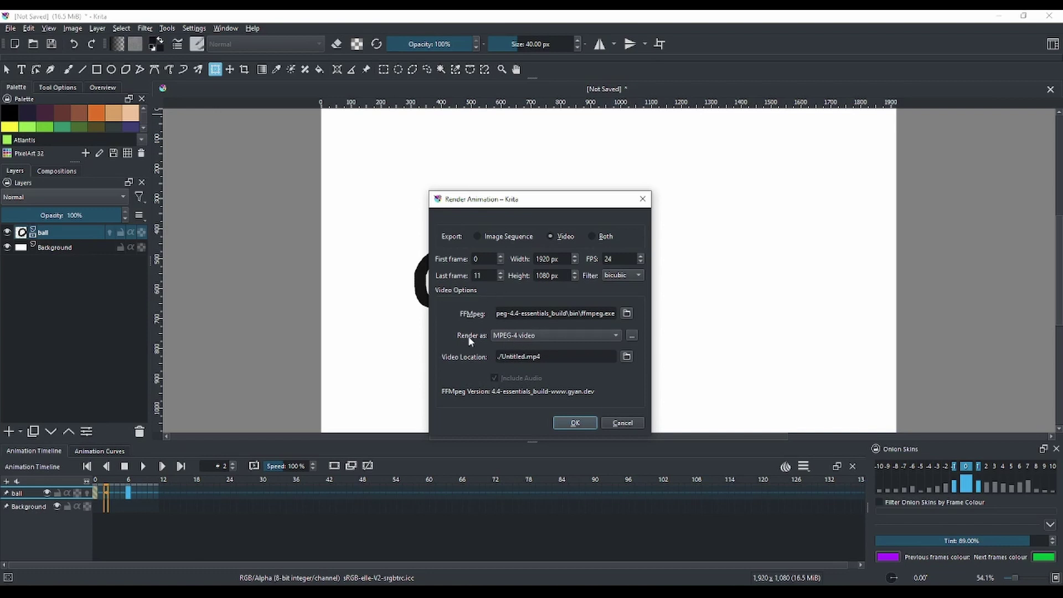
pyautogui.click(509, 335)
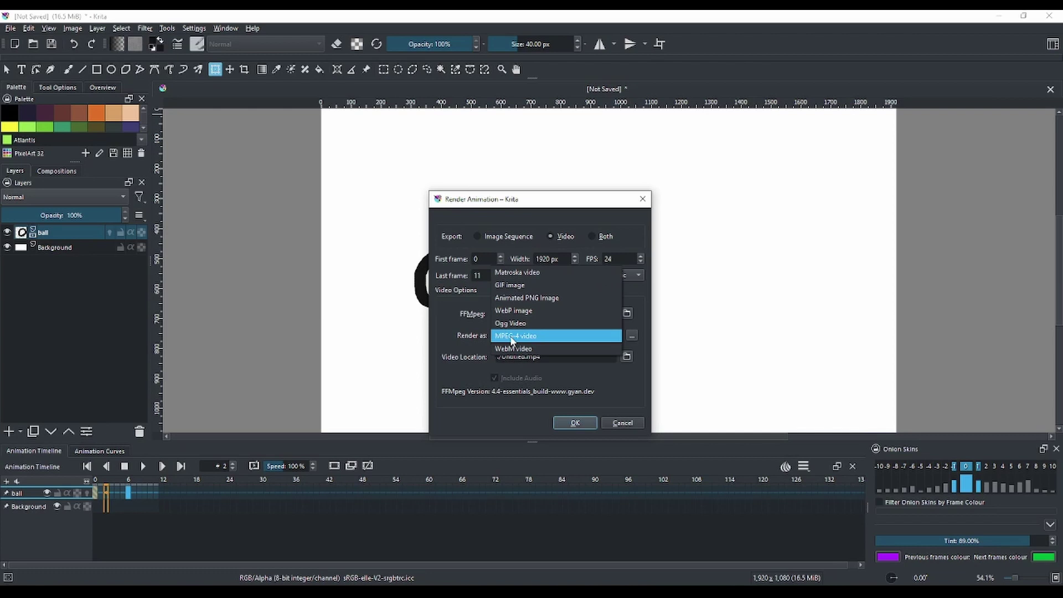
pyautogui.click(510, 284)
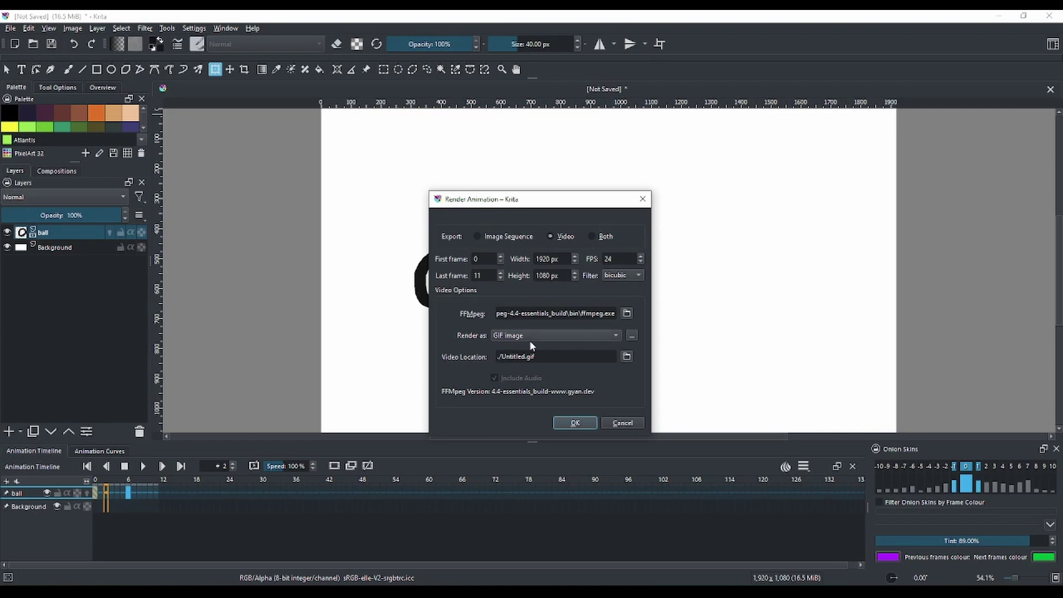
pyautogui.click(510, 236)
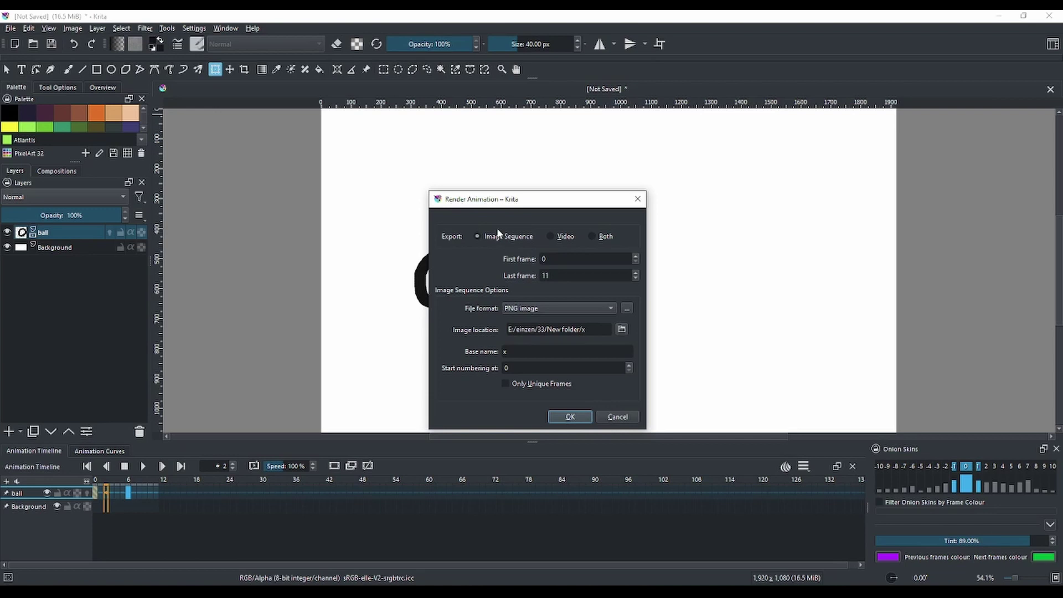
pyautogui.click(557, 238)
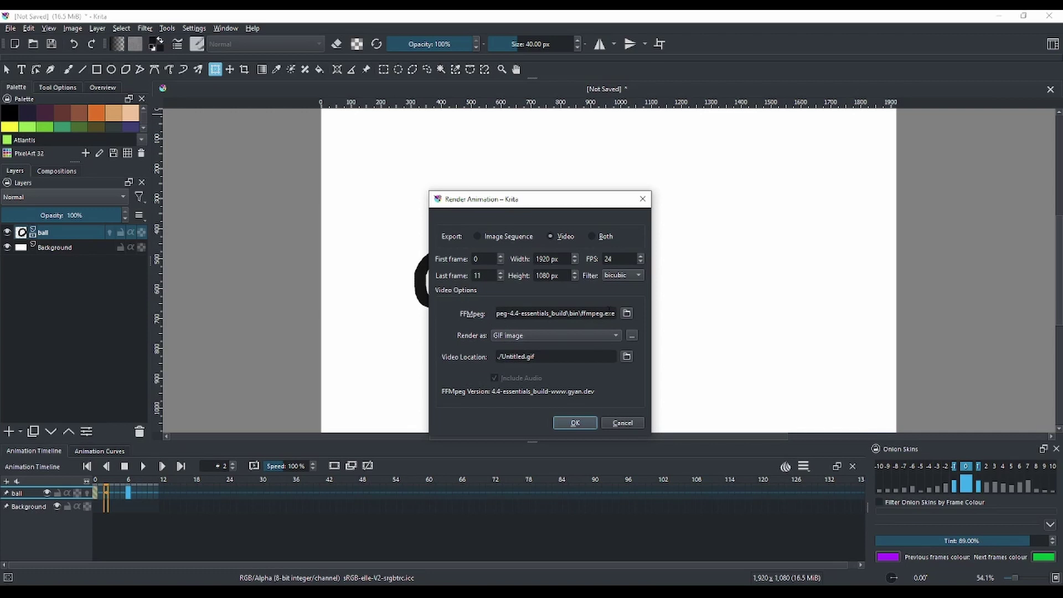
# - Render the animation as Untitled.gif in the Pictures folder, and view the resulting GIF before closing it
pyautogui.click(626, 357)
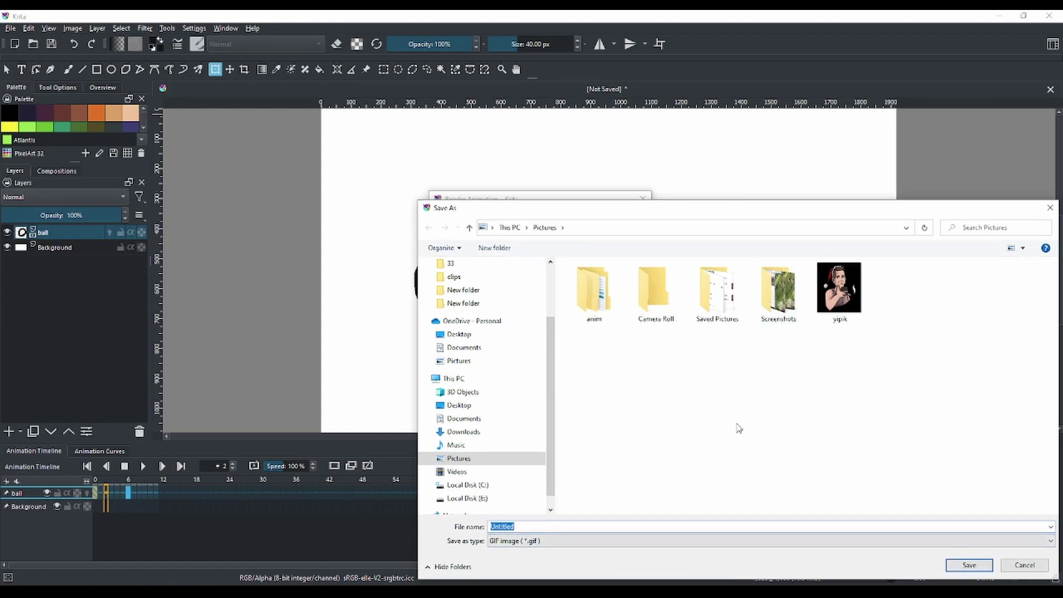
pyautogui.click(972, 564)
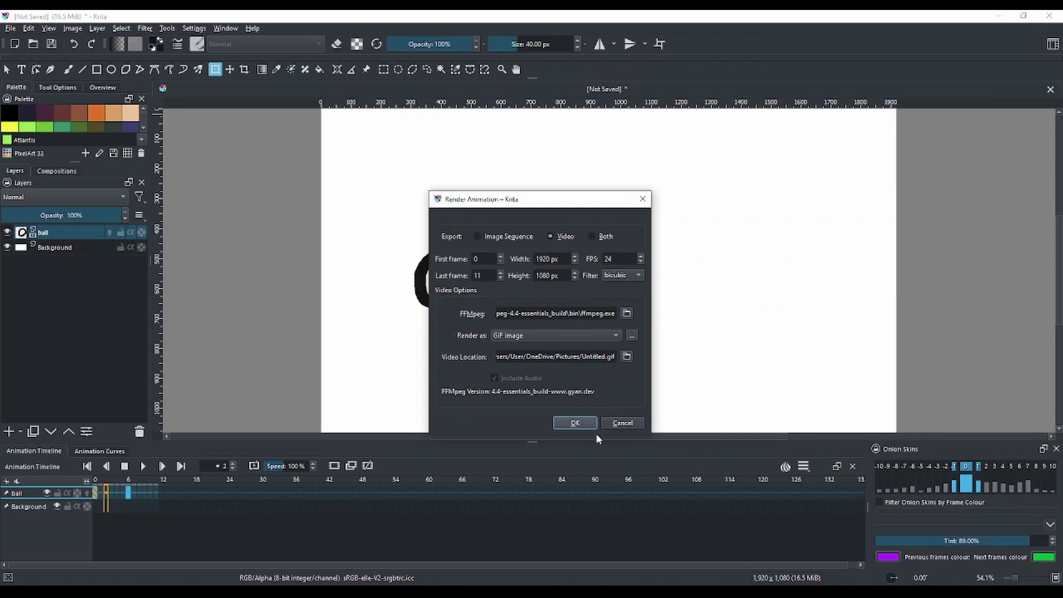
pyautogui.click(579, 423)
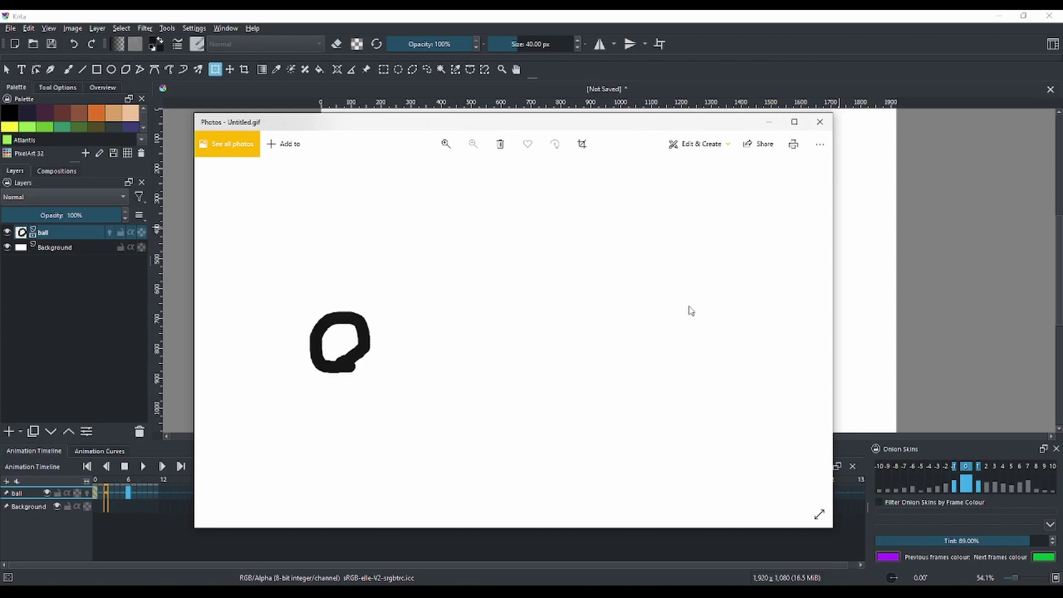
pyautogui.moveTo(694, 124); pyautogui.dragTo(662, 102)
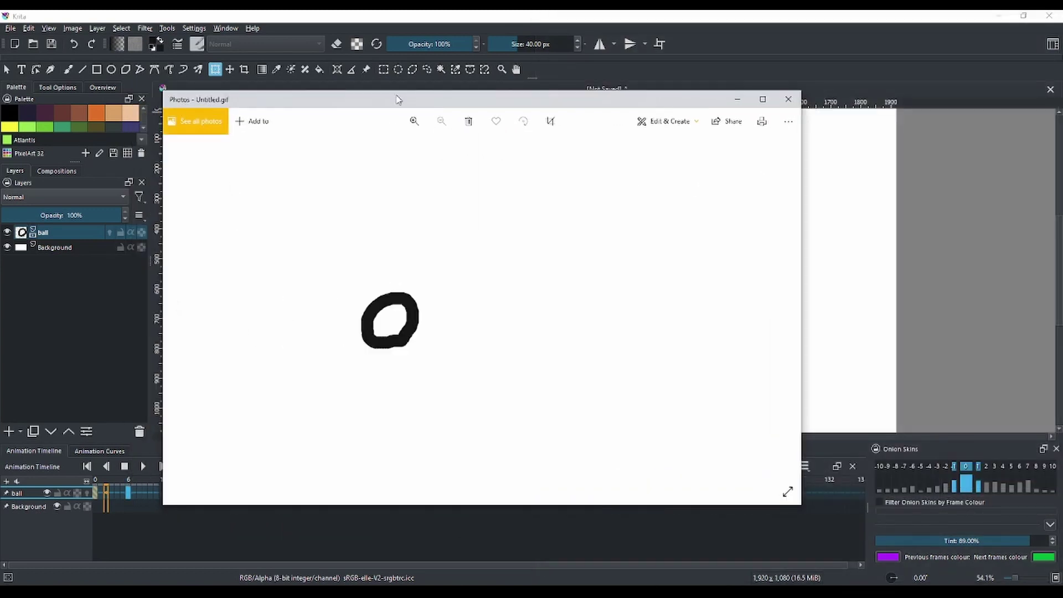
pyautogui.click(788, 99)
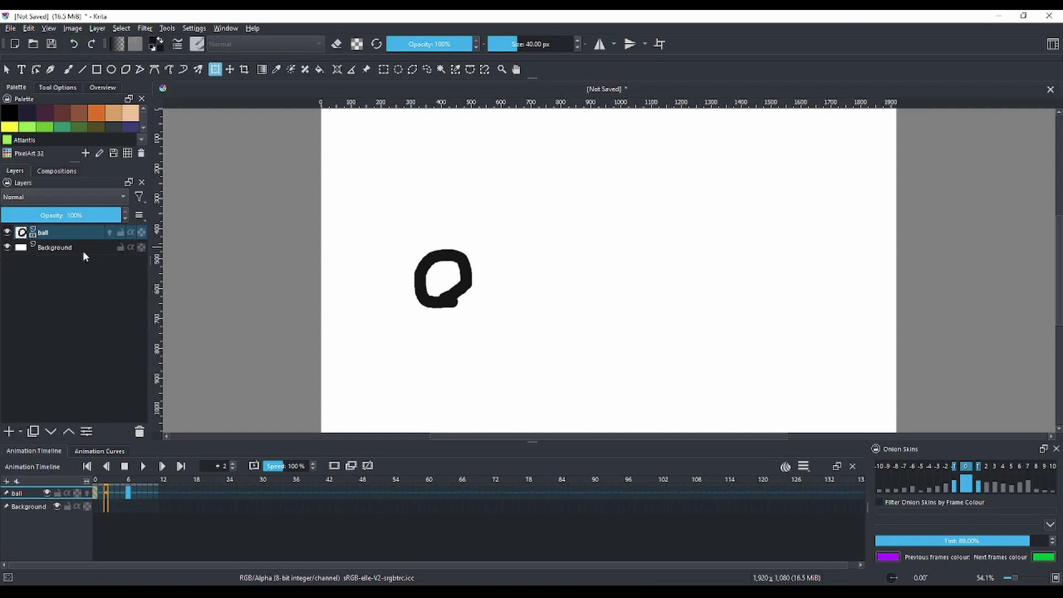
# - Add a paint layer directly above the Background layer and name it color
pyautogui.moveTo(84, 253)
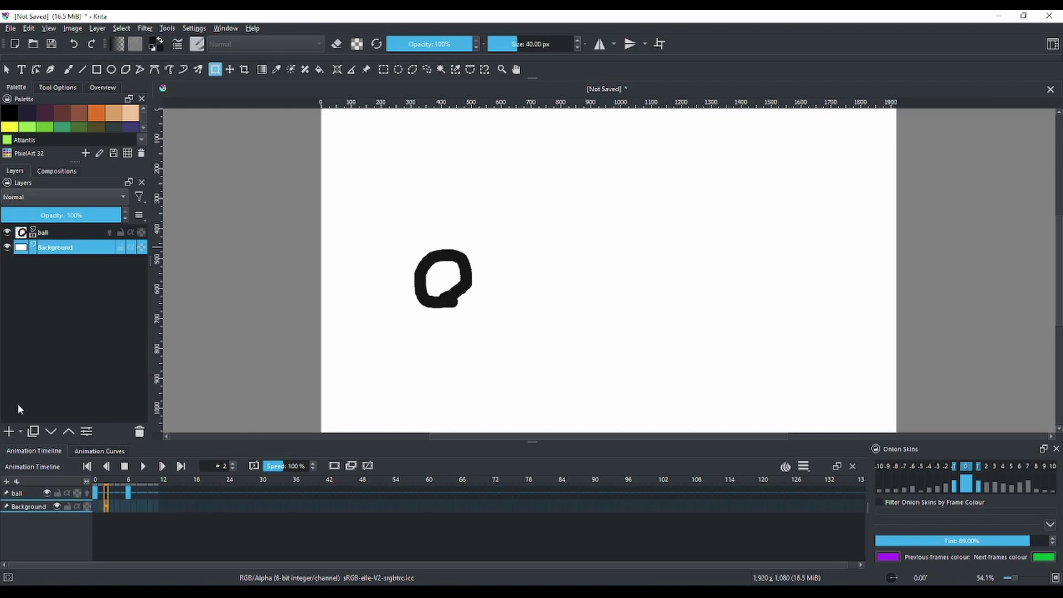
pyautogui.click(8, 431)
pyautogui.doubleClick(55, 248)
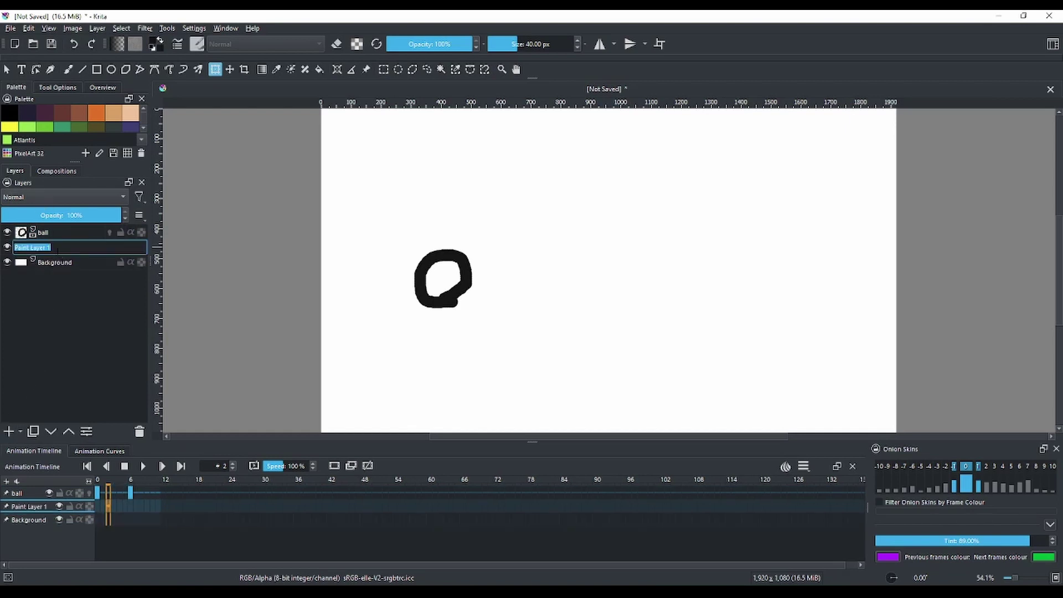
pyautogui.write('dolor')
pyautogui.press('Return')
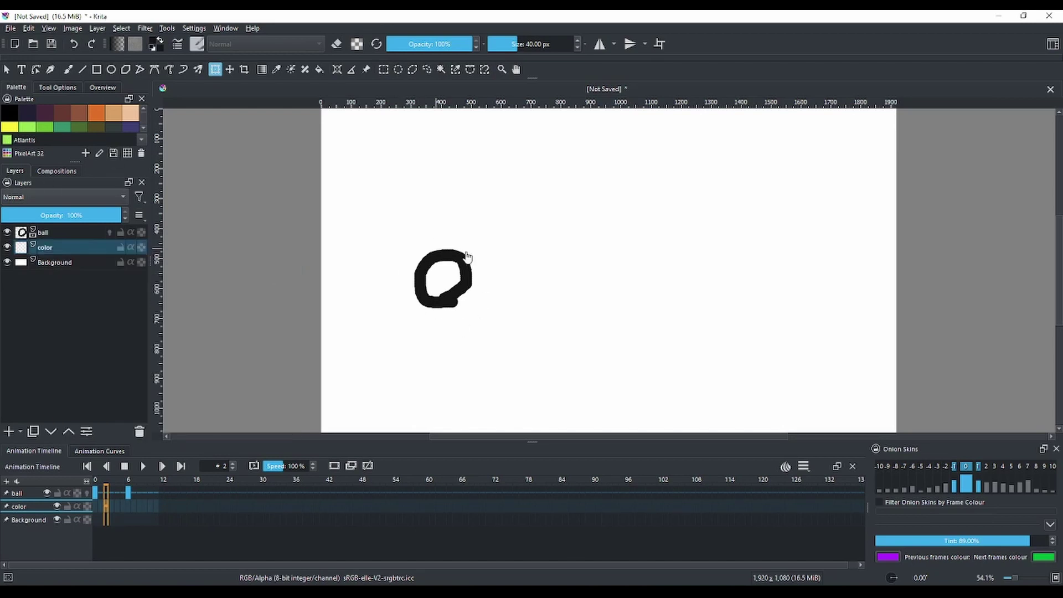
# - Select the color layer and activate the Fill tool
pyautogui.click(67, 252)
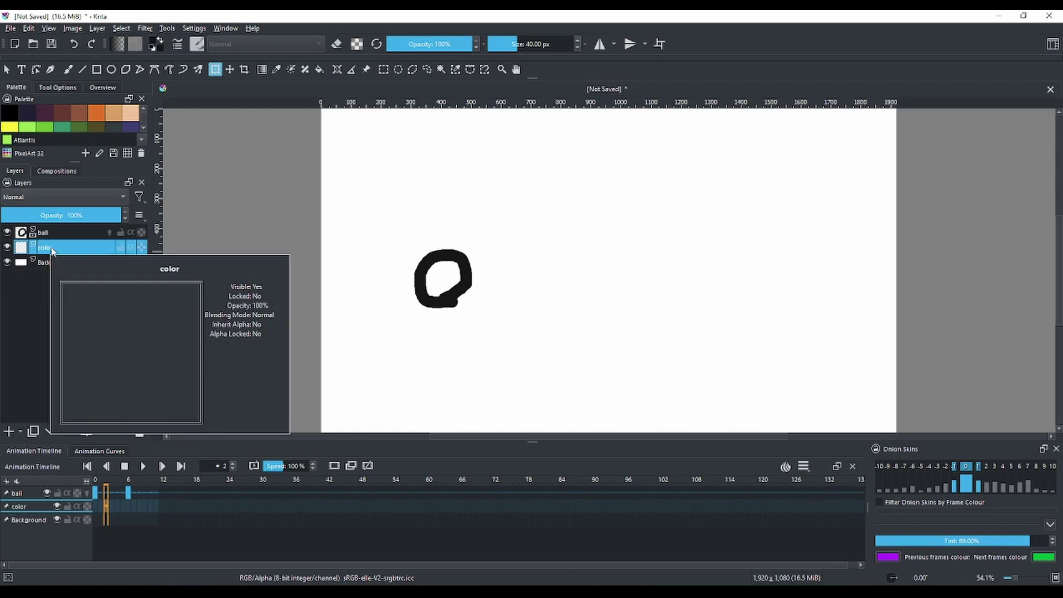
pyautogui.click(47, 233)
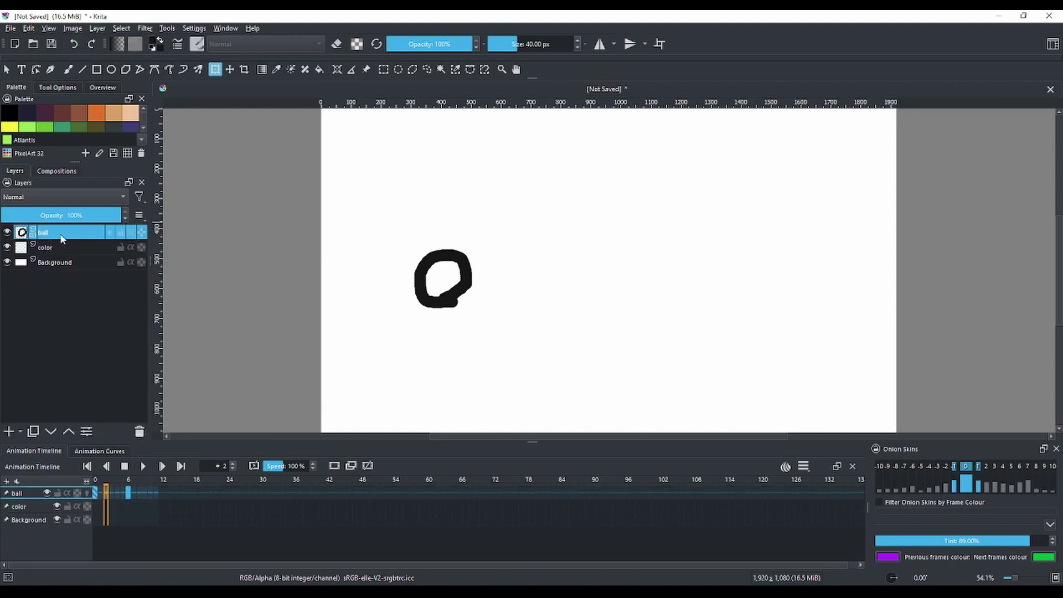
pyautogui.click(51, 253)
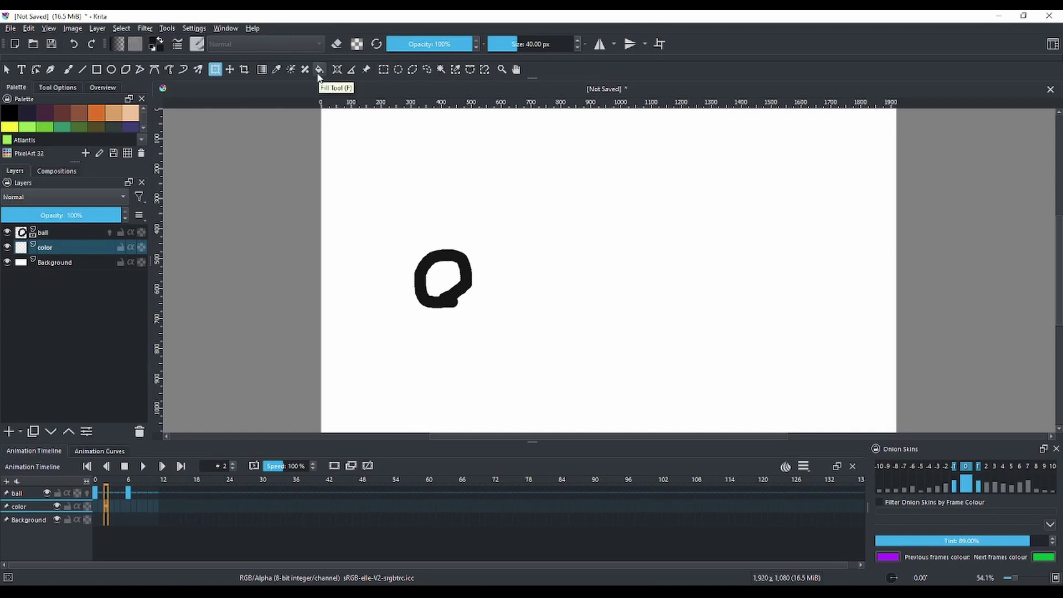
pyautogui.click(319, 70)
# - Fill the inside of the circle with the current black and undo the fill
pyautogui.click(441, 284)
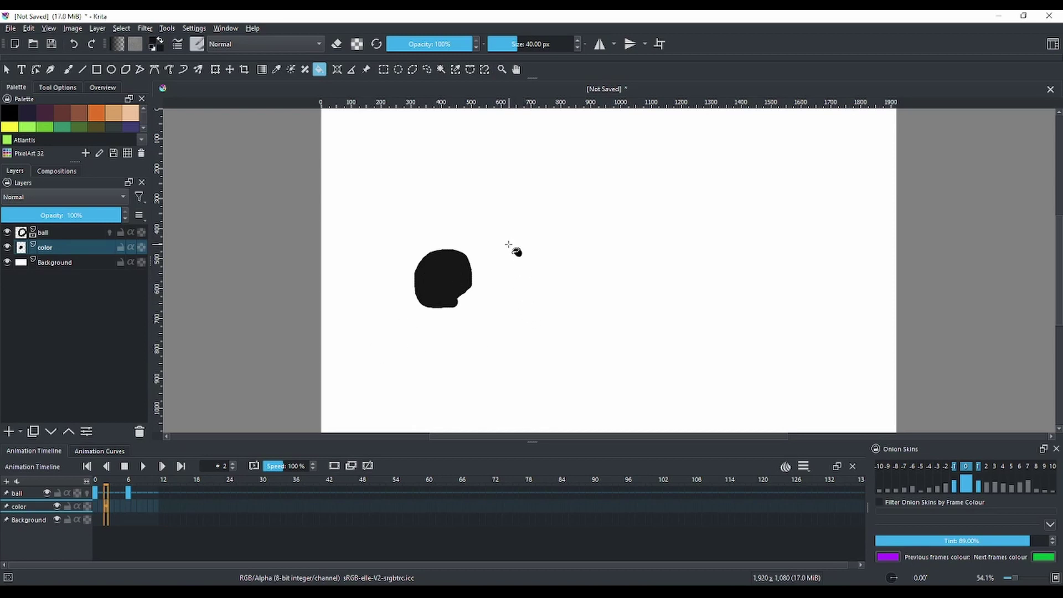
pyautogui.hotkey('ctrl', 'z')
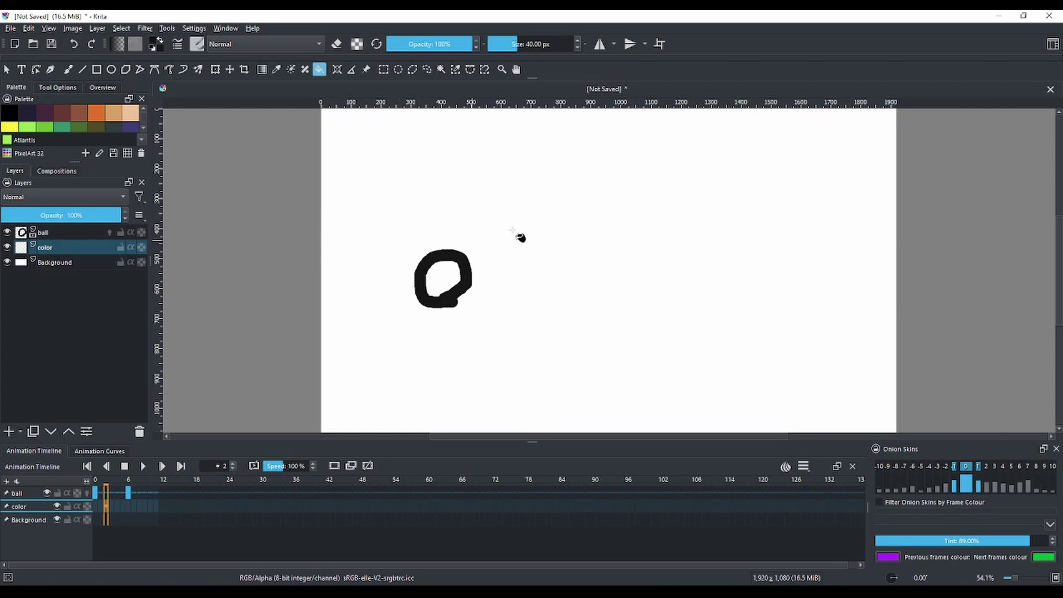
# - Fill the inside of the circle with red (#ff0000) and undo the fill
pyautogui.click(154, 45)
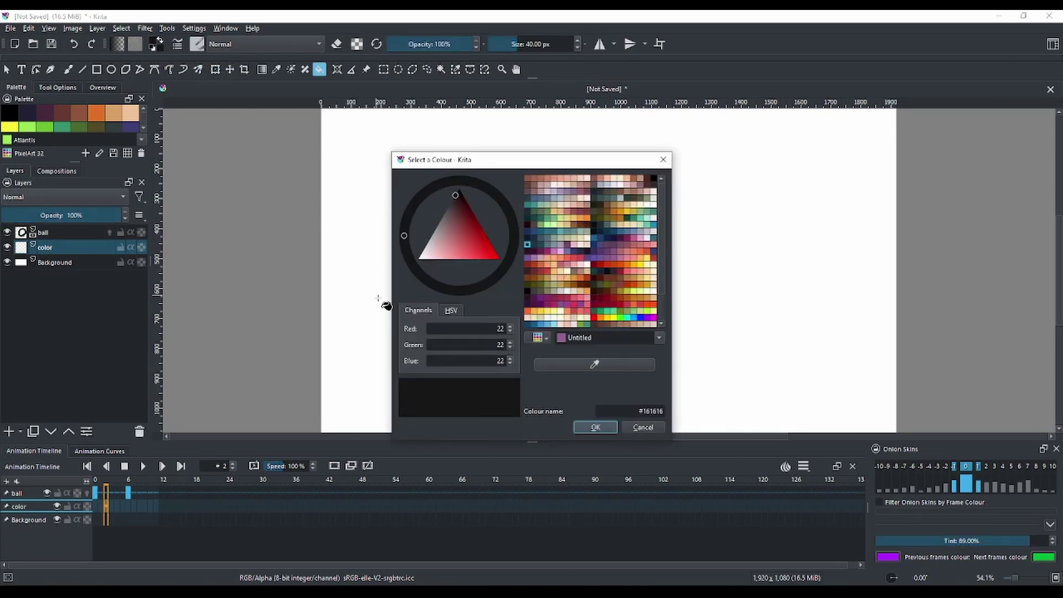
pyautogui.click(496, 257)
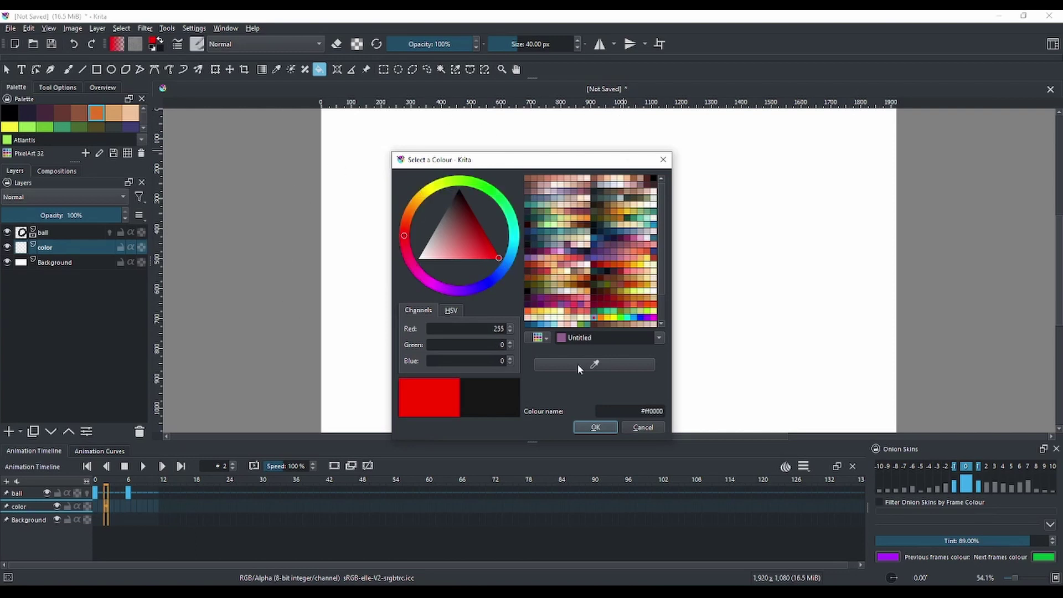
pyautogui.click(596, 428)
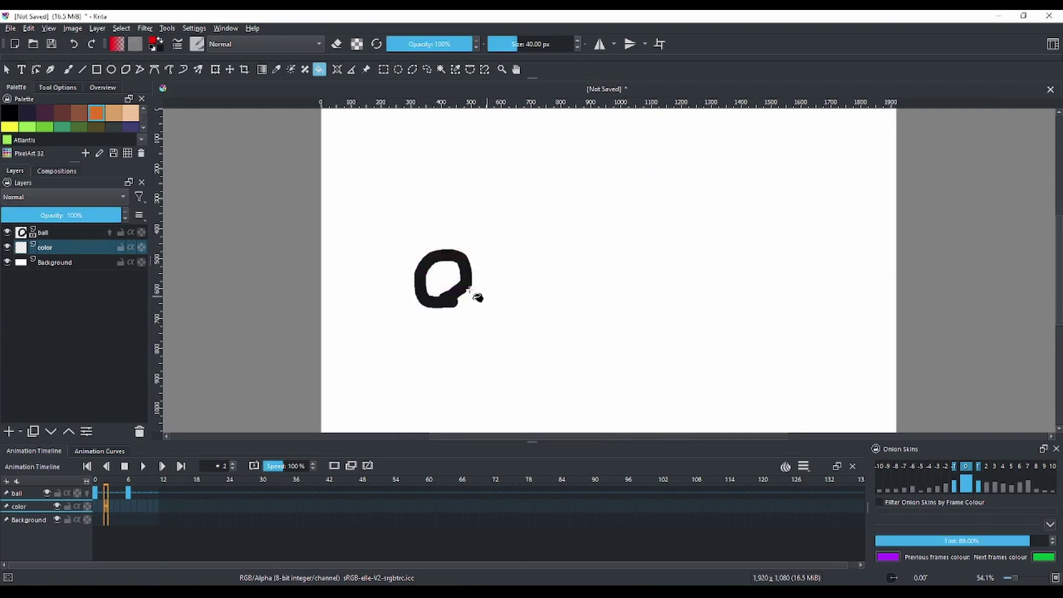
pyautogui.click(443, 279)
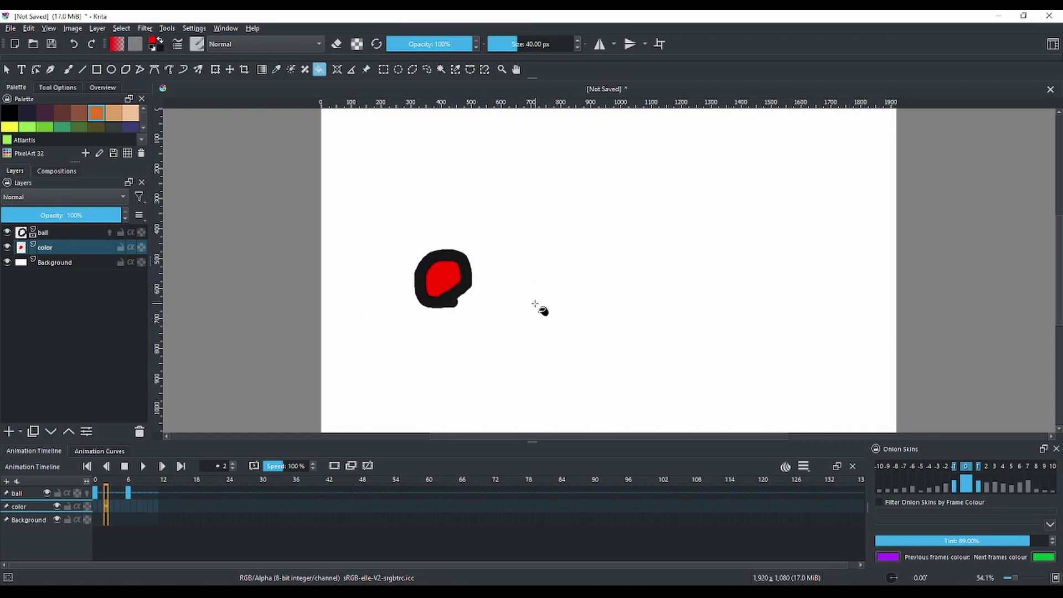
pyautogui.hotkey('ctrl', 'z')
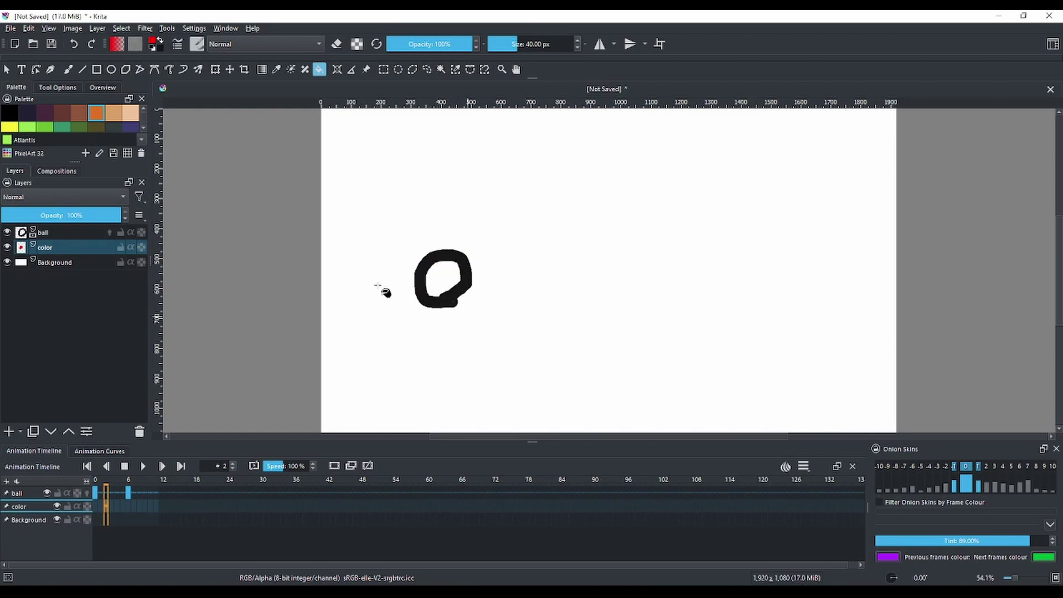
# - Choose the Deep koamaru palette colour and fill the inside of the ball with it on the color layer
pyautogui.click(25, 118)
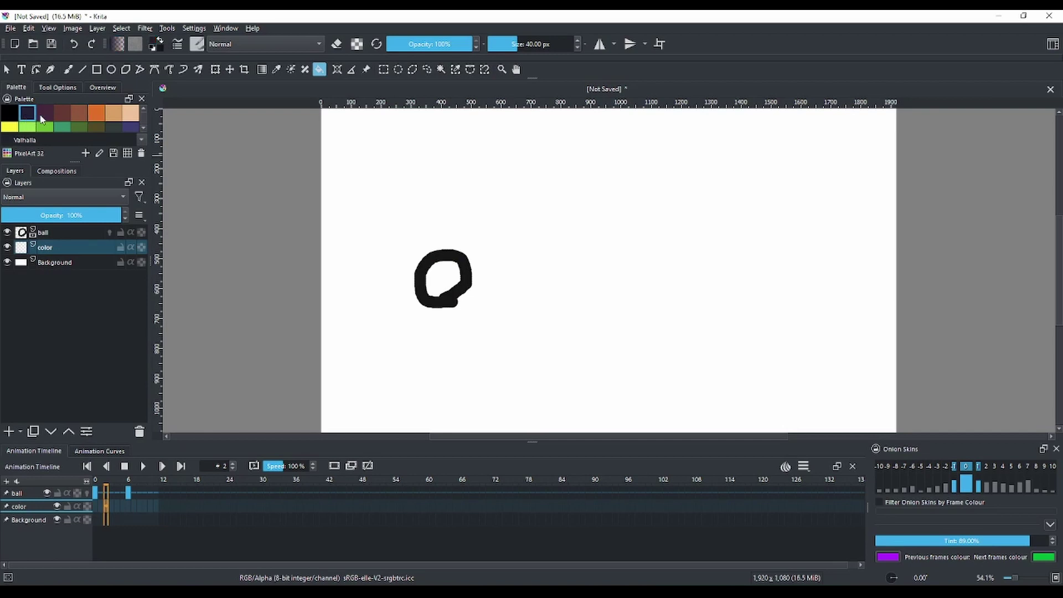
pyautogui.click(75, 114)
pyautogui.click(114, 114)
pyautogui.click(133, 127)
pyautogui.click(449, 280)
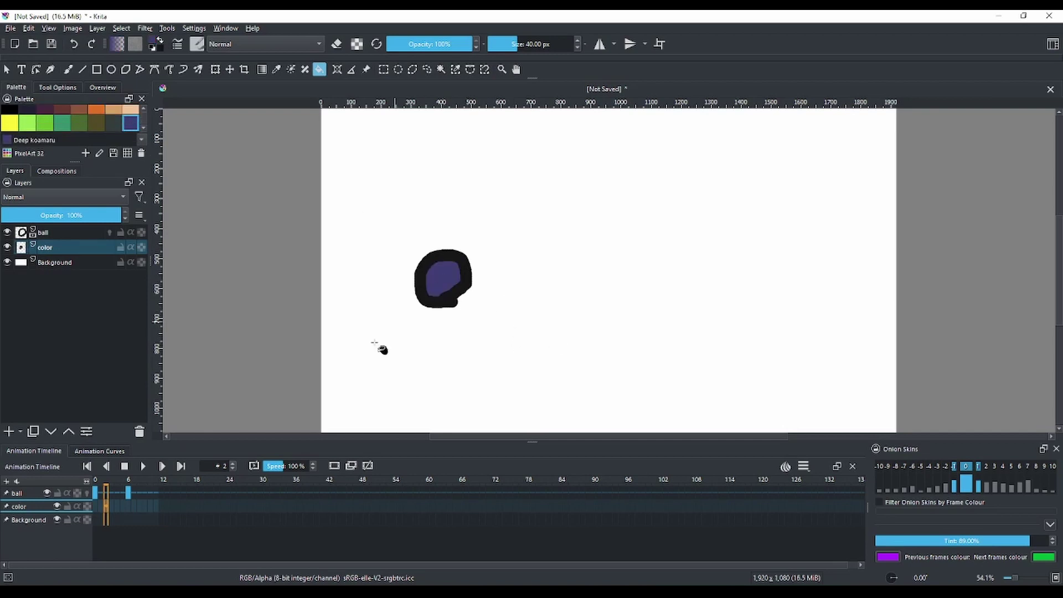
pyautogui.scroll(5, 540, 277)
pyautogui.scroll(-5, 322, 292)
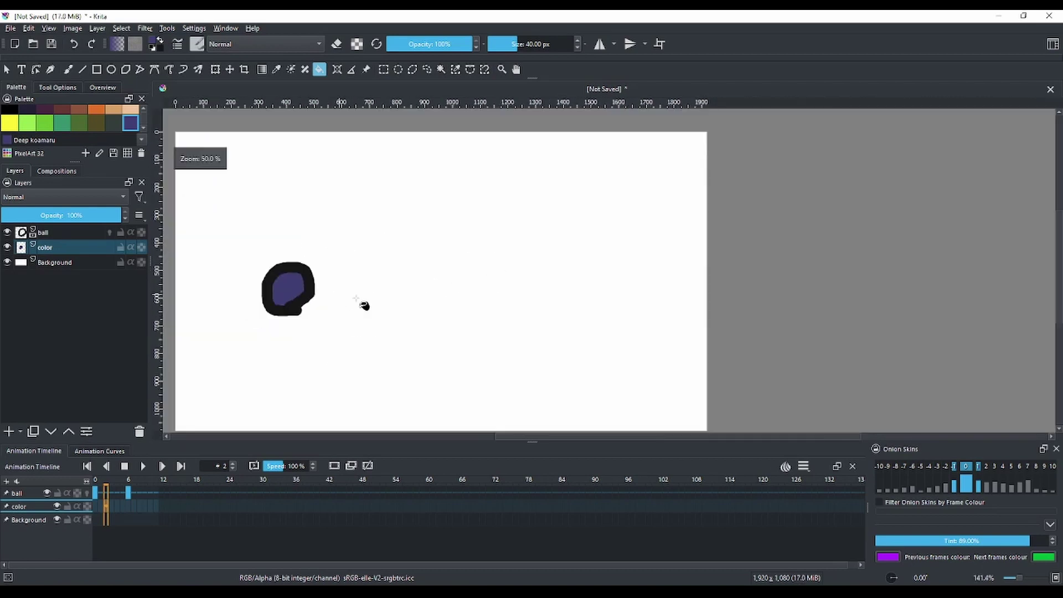
pyautogui.moveTo(379, 308); pyautogui.dragTo(483, 289)
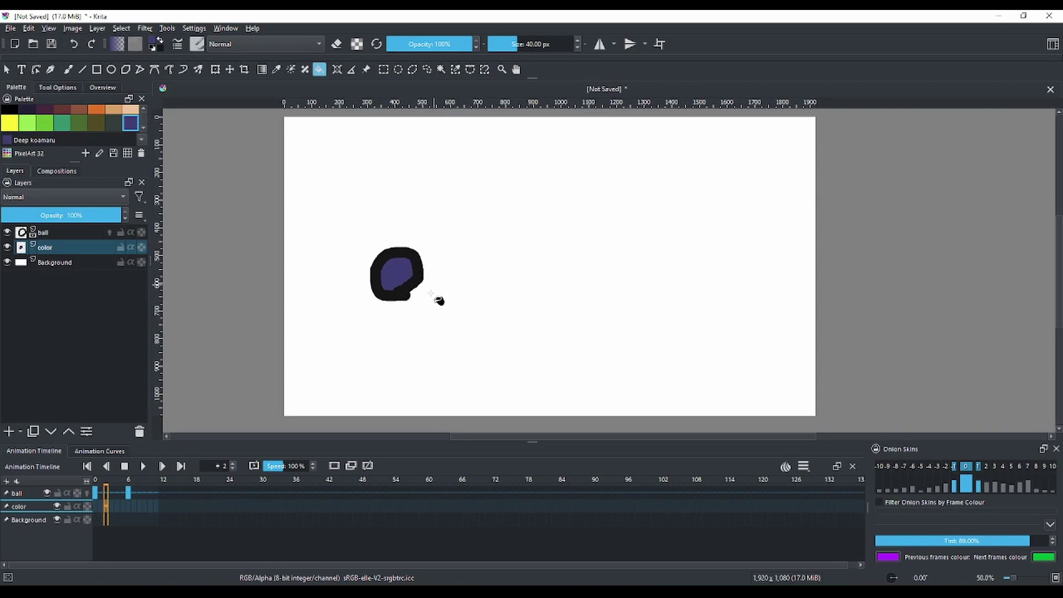
pyautogui.scroll(2, 414, 274)
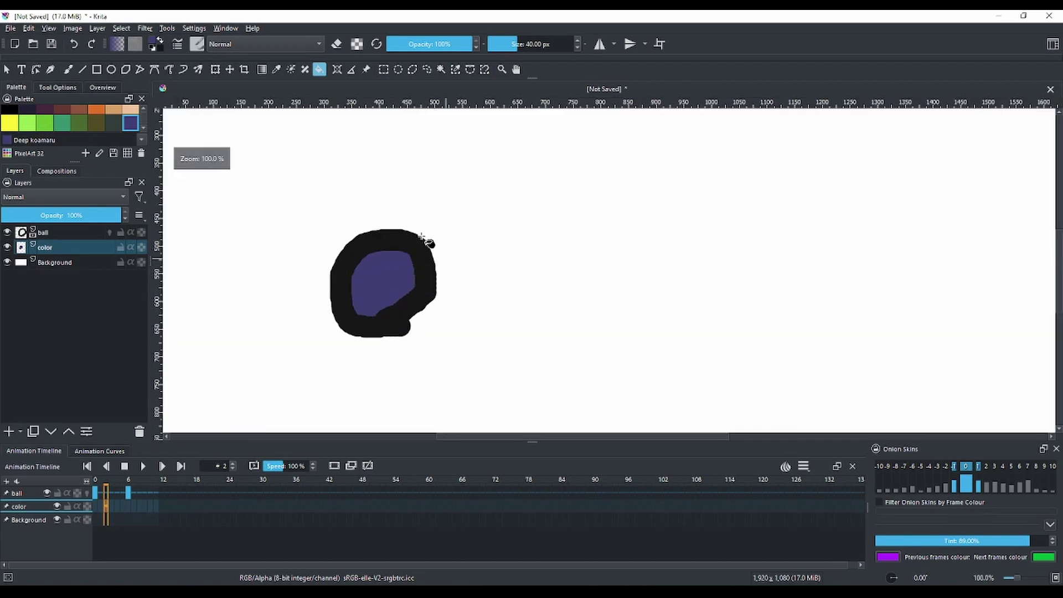
pyautogui.scroll(-2, 406, 288)
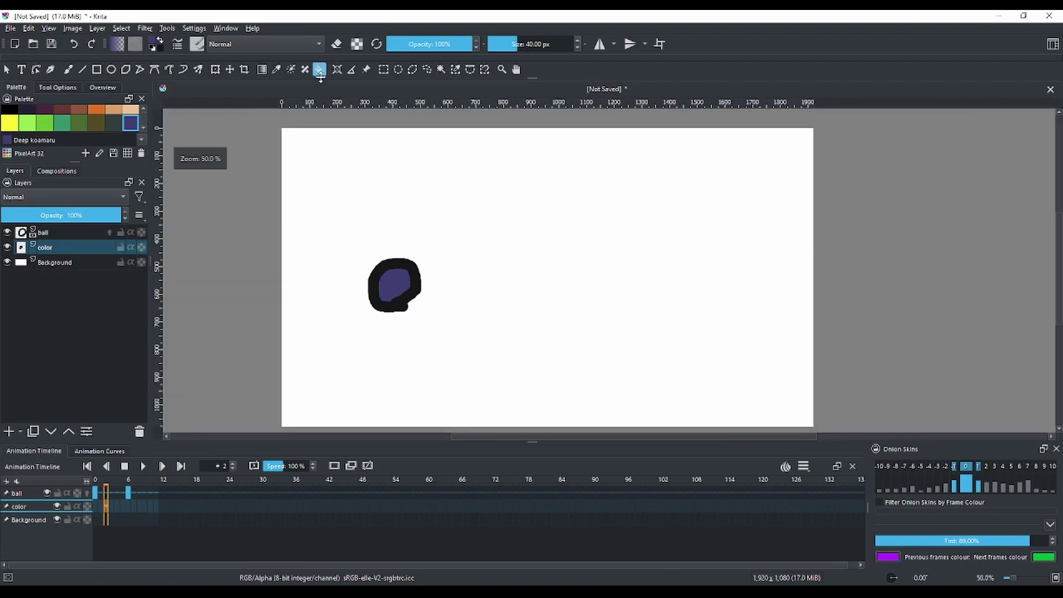
# - Show the Fill tool's settings in an enlarged area and set its sampling to Current Layer
pyautogui.click(55, 88)
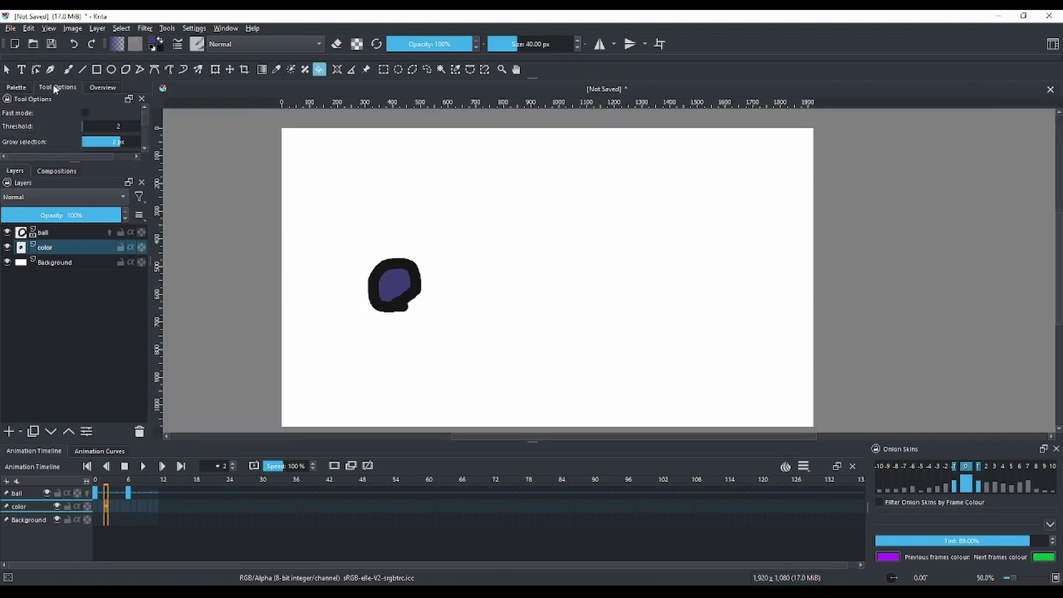
pyautogui.moveTo(75, 163); pyautogui.dragTo(75, 222)
pyautogui.moveTo(150, 197); pyautogui.dragTo(215, 198)
pyautogui.moveTo(103, 228); pyautogui.dragTo(127, 275)
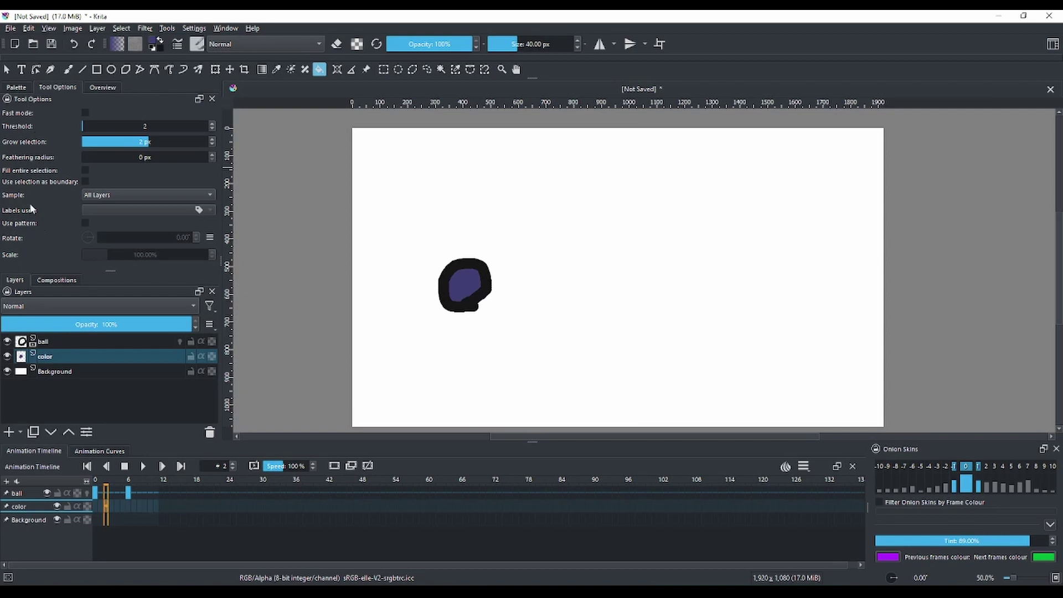
pyautogui.click(106, 195)
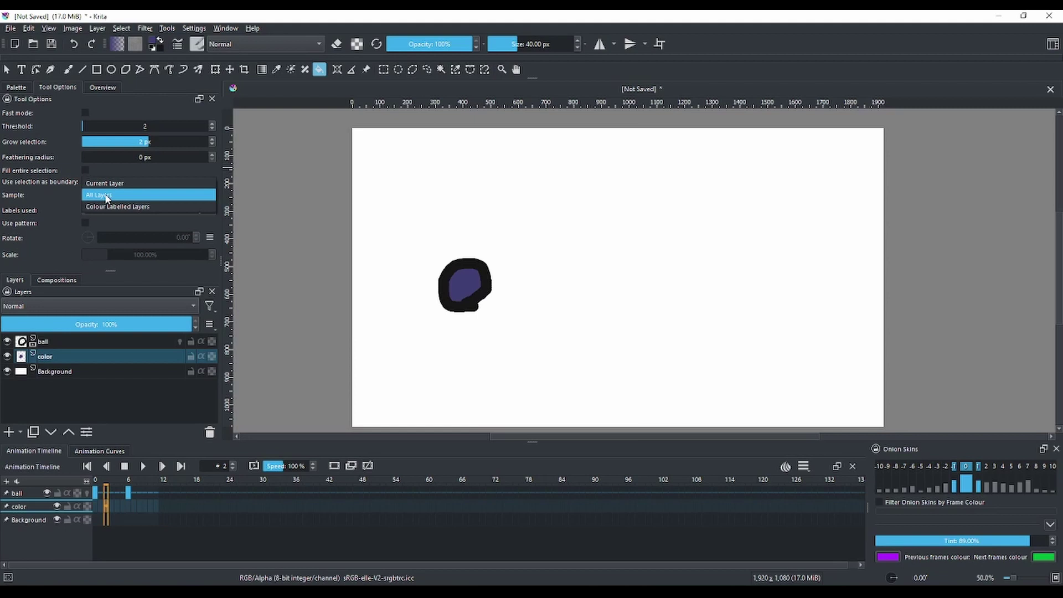
pyautogui.click(110, 187)
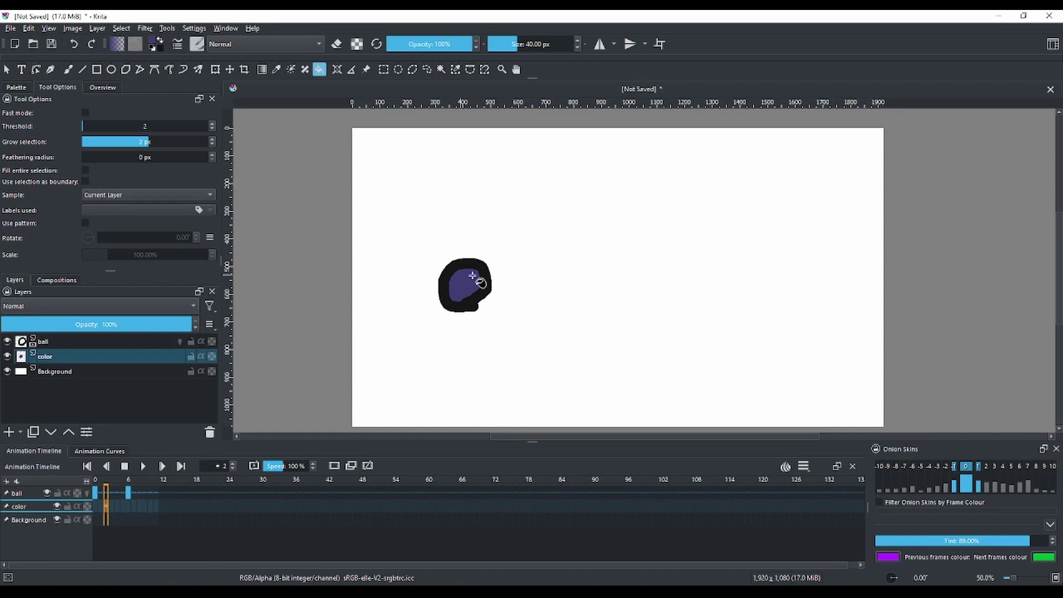
# - Undo the ball's fill, then try filling the color layer with Current Layer sampling and undo that too
pyautogui.moveTo(475, 274); pyautogui.dragTo(452, 257)
pyautogui.hotkey('ctrl', 'z')
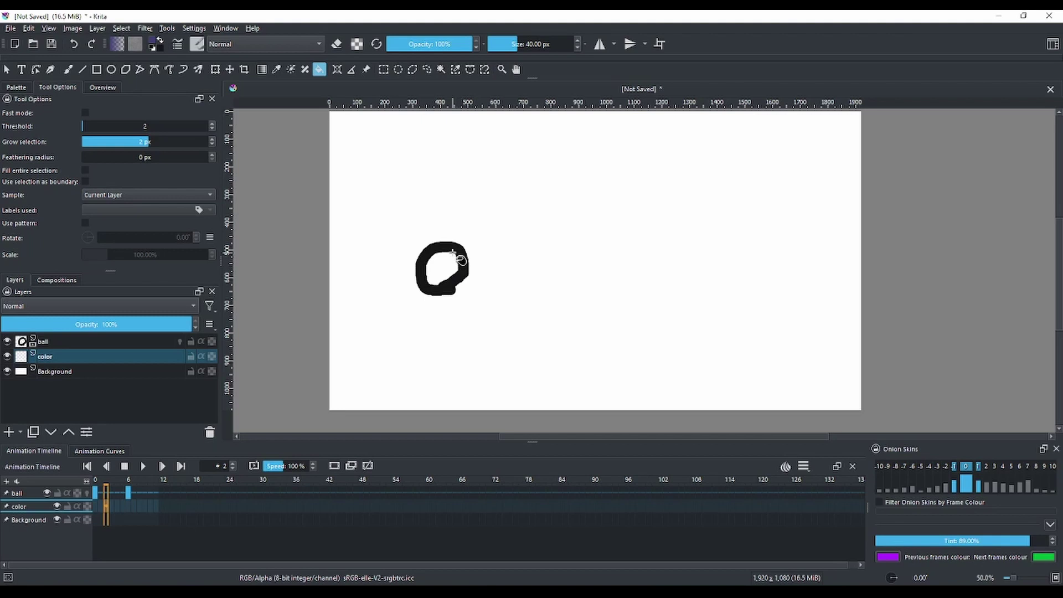
pyautogui.click(438, 274)
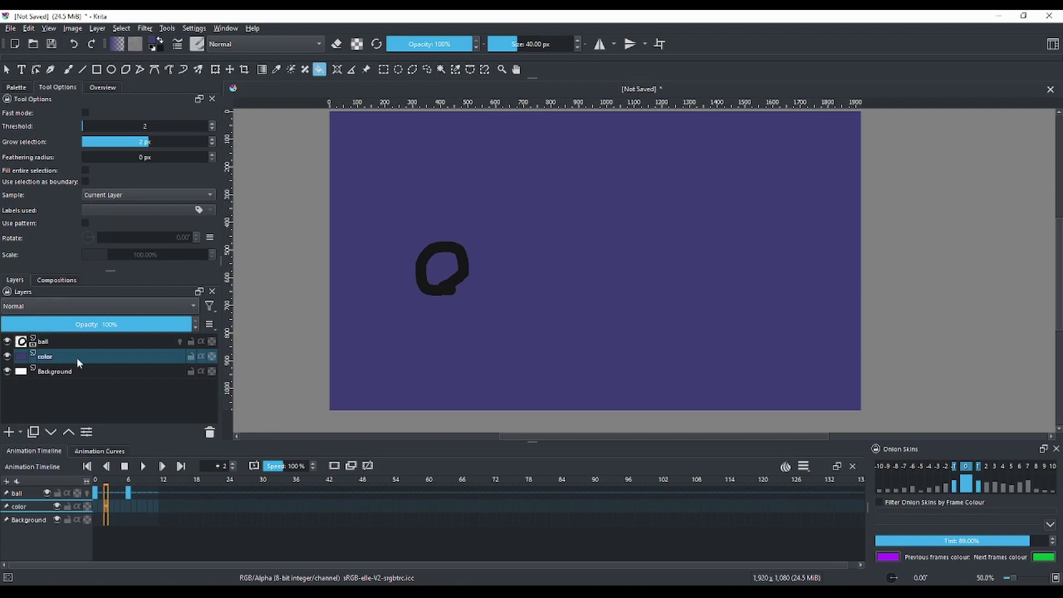
pyautogui.moveTo(76, 356)
pyautogui.click(65, 342)
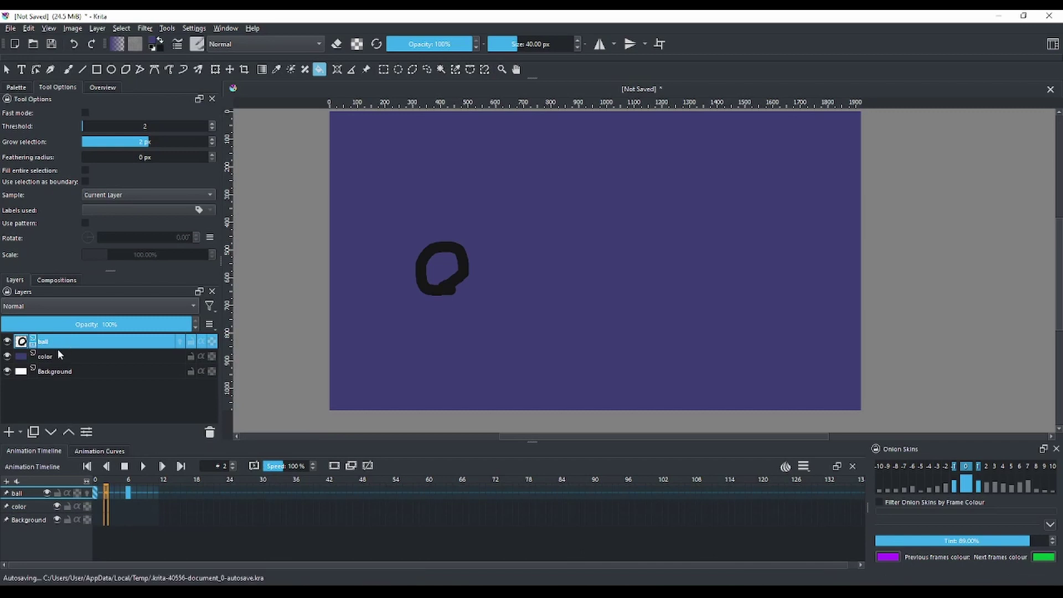
pyautogui.click(57, 355)
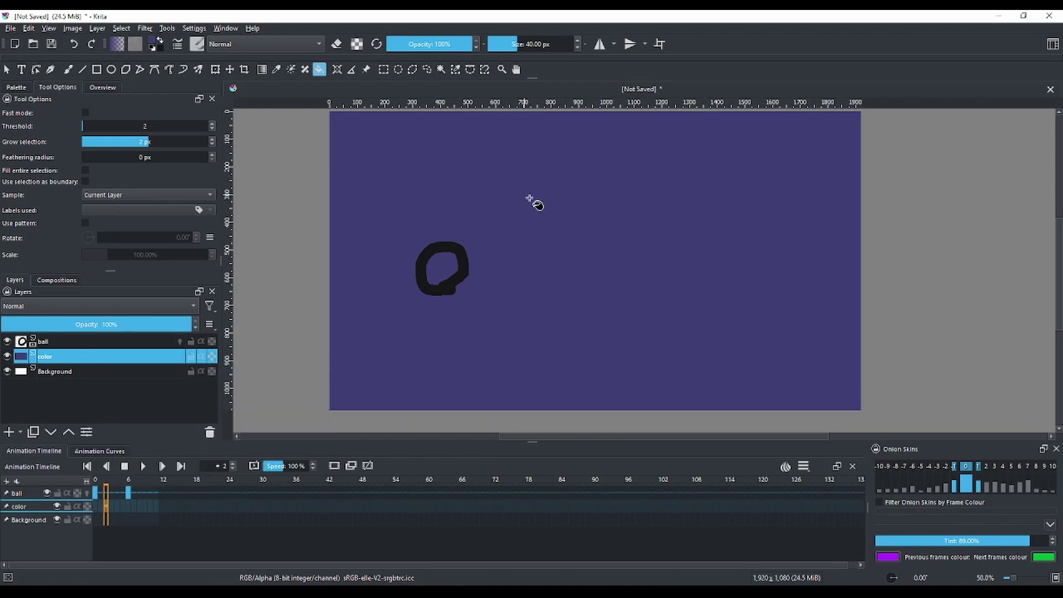
pyautogui.click(560, 329)
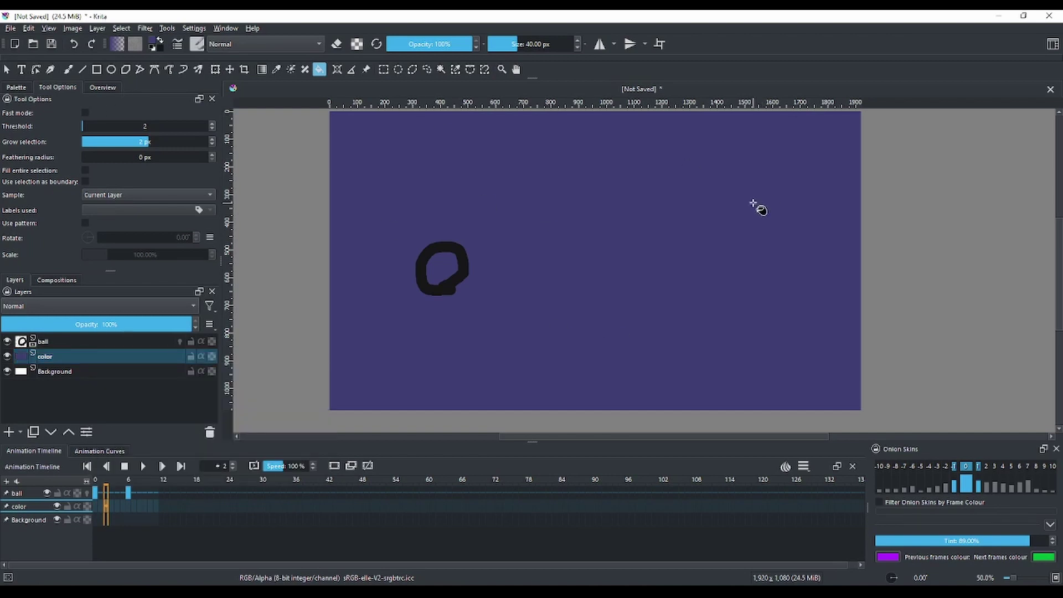
pyautogui.hotkey('ctrl', 'z')
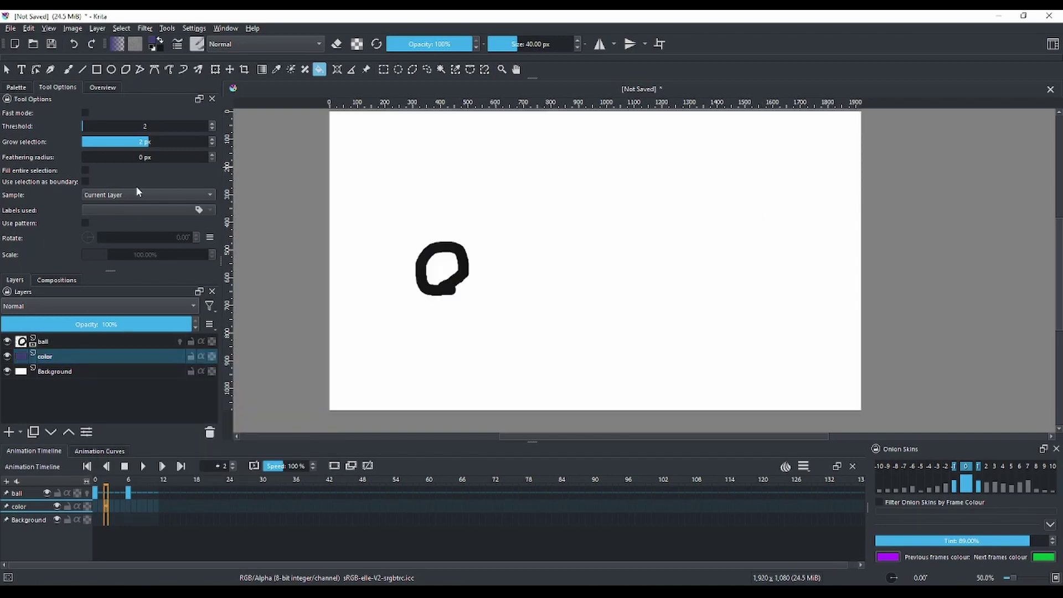
# - Set the fill sampling to All Layers and fill the inside of the ball with Deep koamaru
pyautogui.click(135, 194)
pyautogui.click(129, 206)
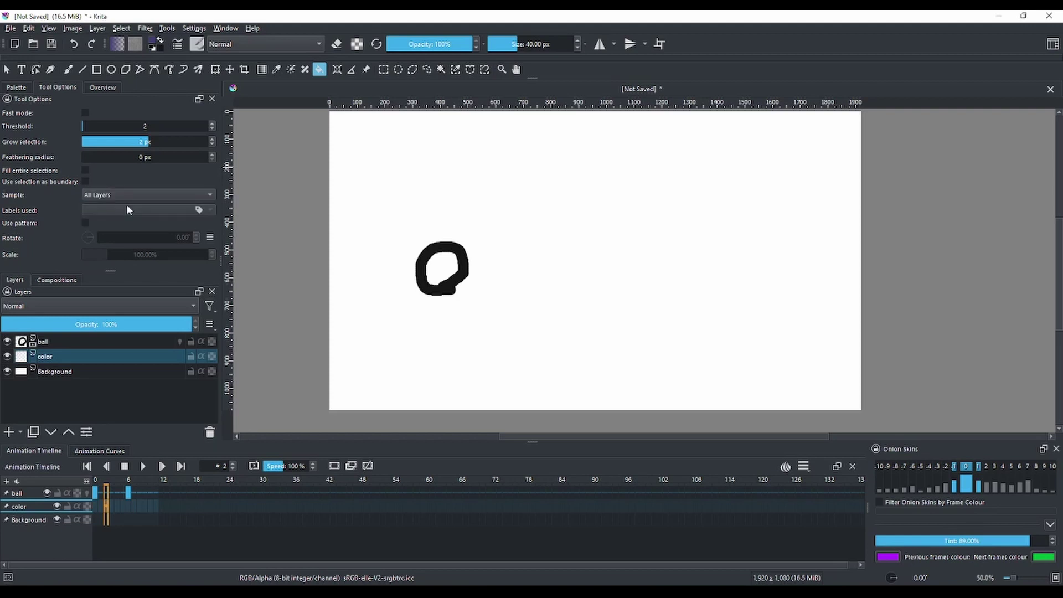
pyautogui.click(442, 272)
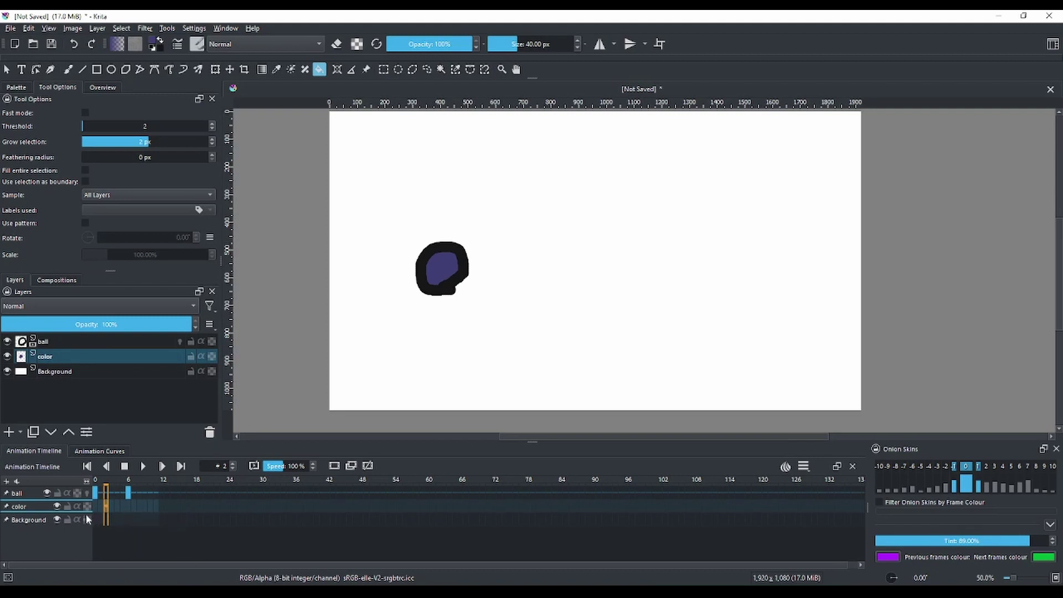
# - Shrink the enlarged tool settings area and add a blank keyframe at frame 6 of the color layer
pyautogui.click(128, 502)
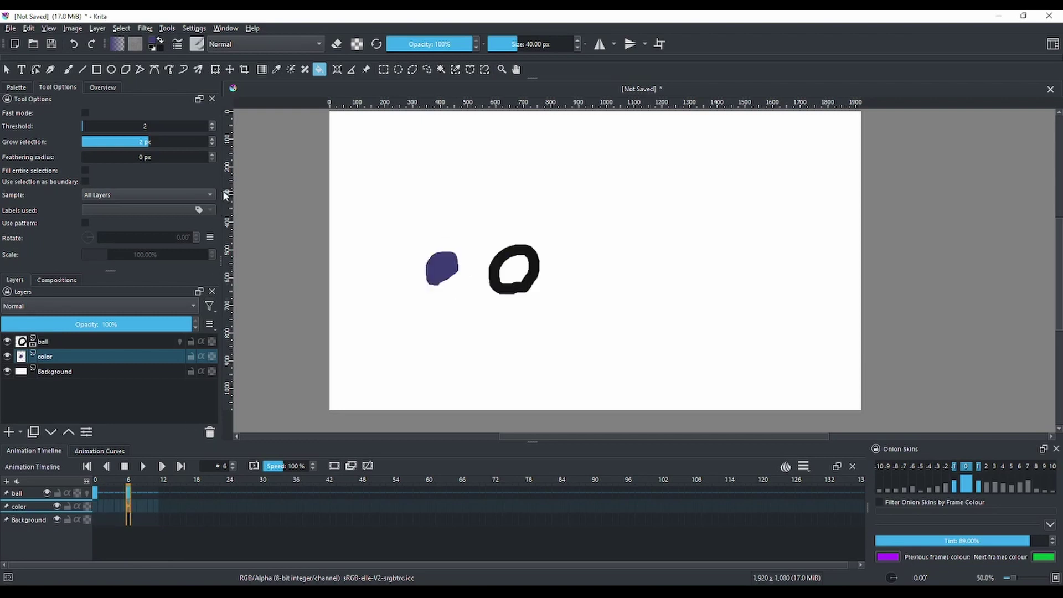
pyautogui.moveTo(219, 194); pyautogui.dragTo(91, 186)
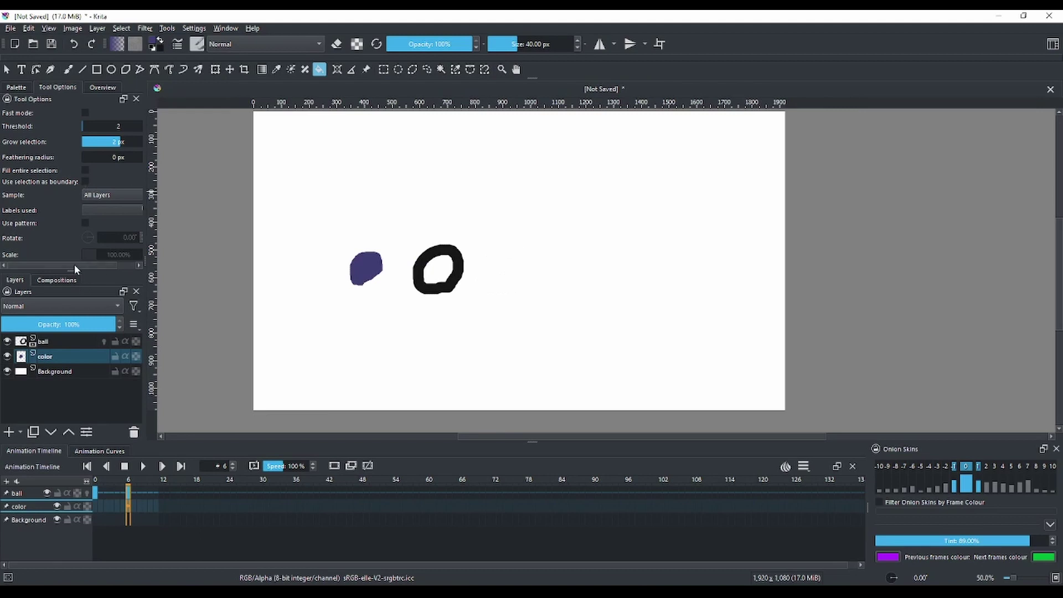
pyautogui.moveTo(72, 267); pyautogui.dragTo(67, 172)
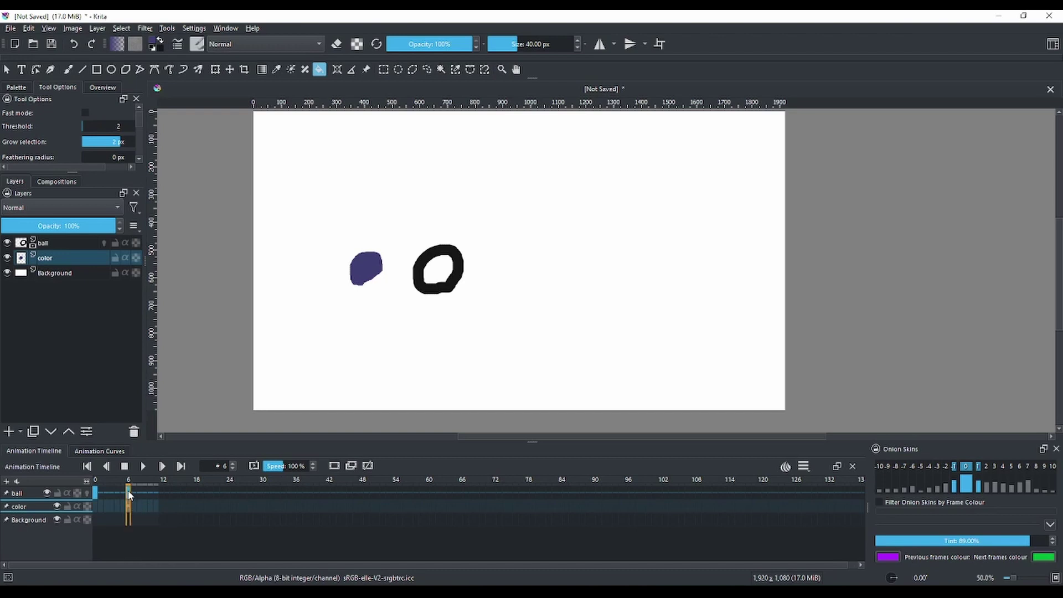
pyautogui.click(333, 466)
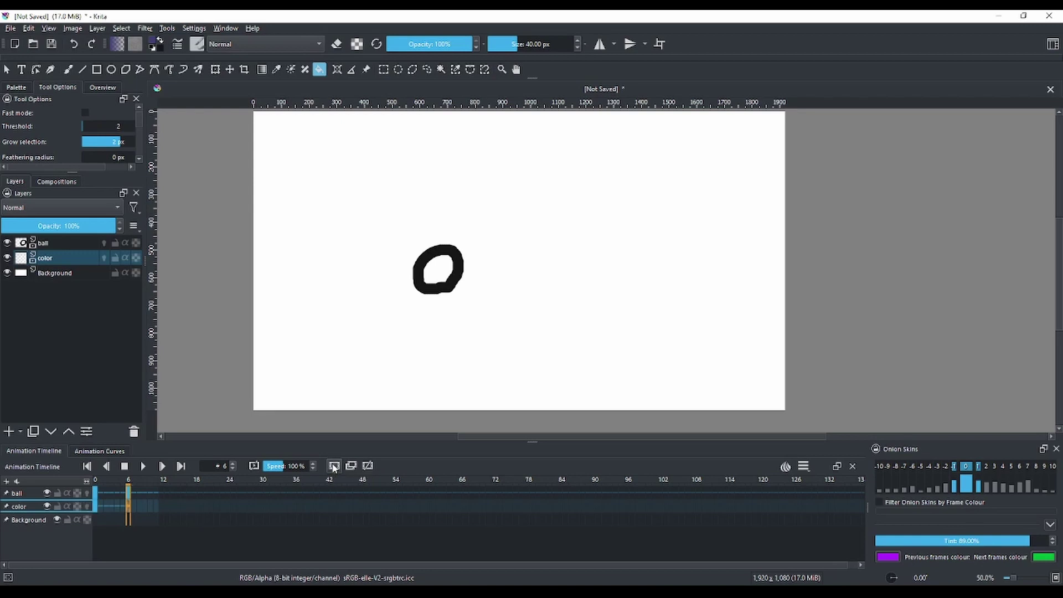
pyautogui.rightClick(126, 505)
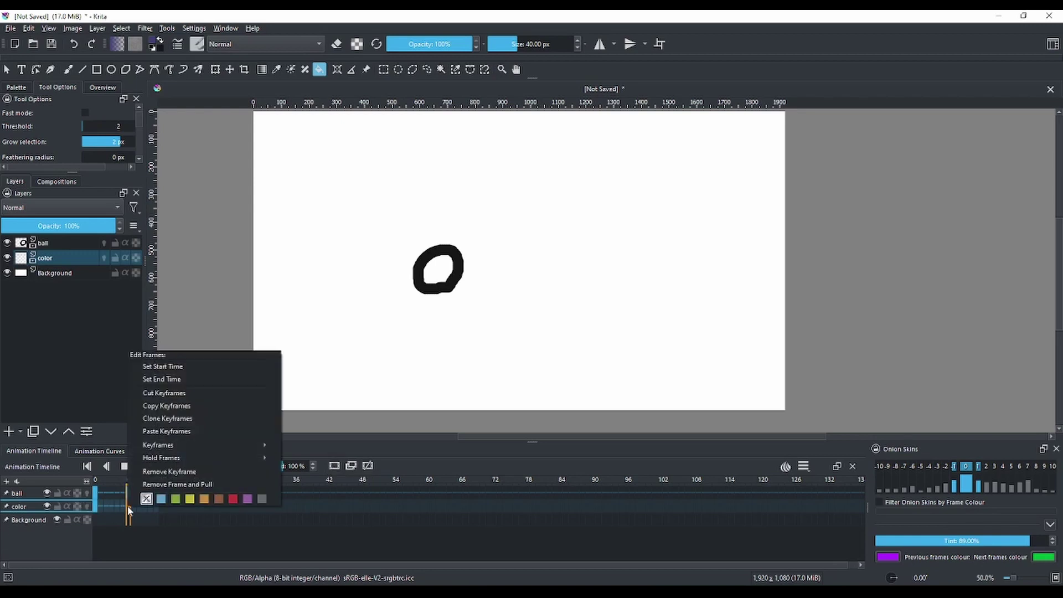
pyautogui.click(170, 575)
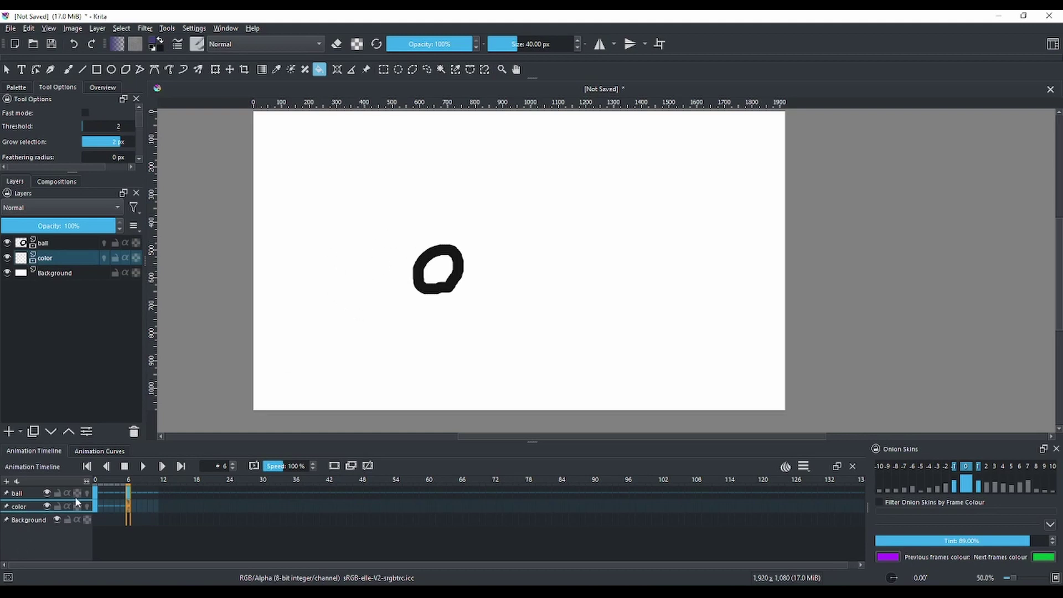
# - Compare frame 0 with frame 6, and fill the inside of the frame 6 ball with Deep koamaru
pyautogui.click(97, 513)
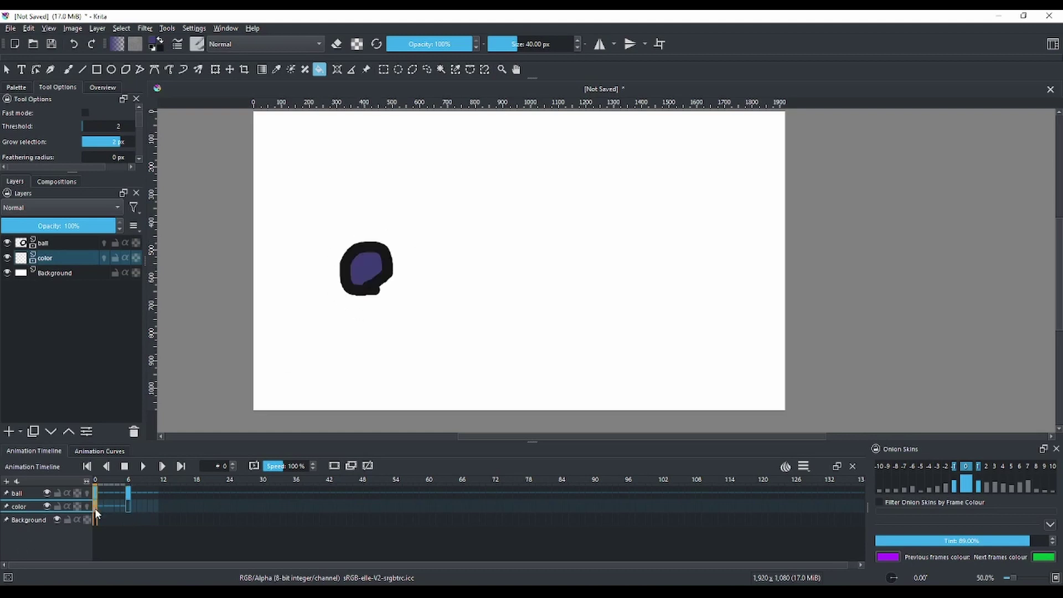
pyautogui.click(128, 508)
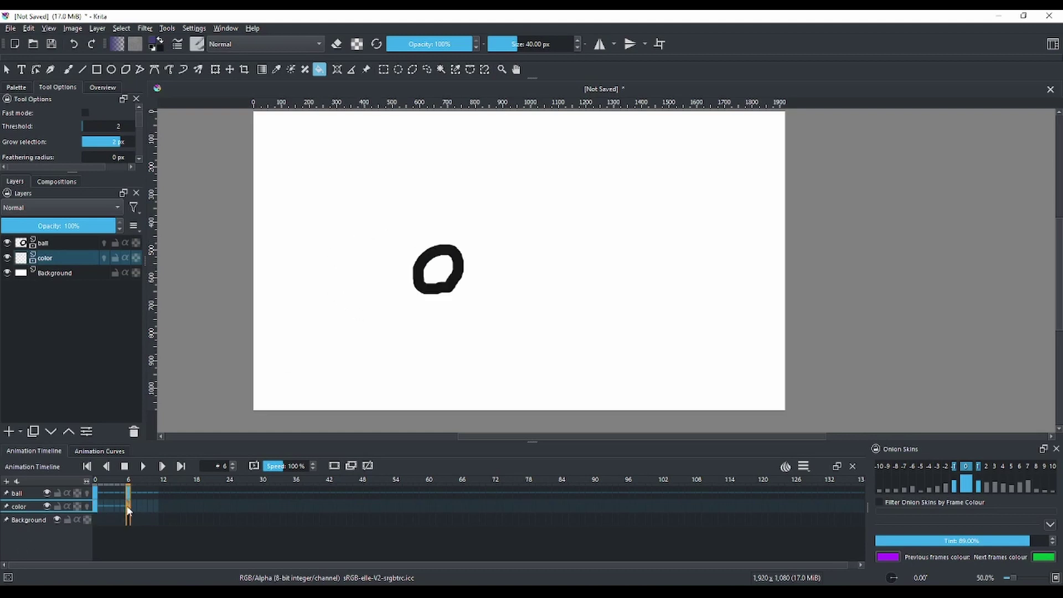
pyautogui.click(436, 265)
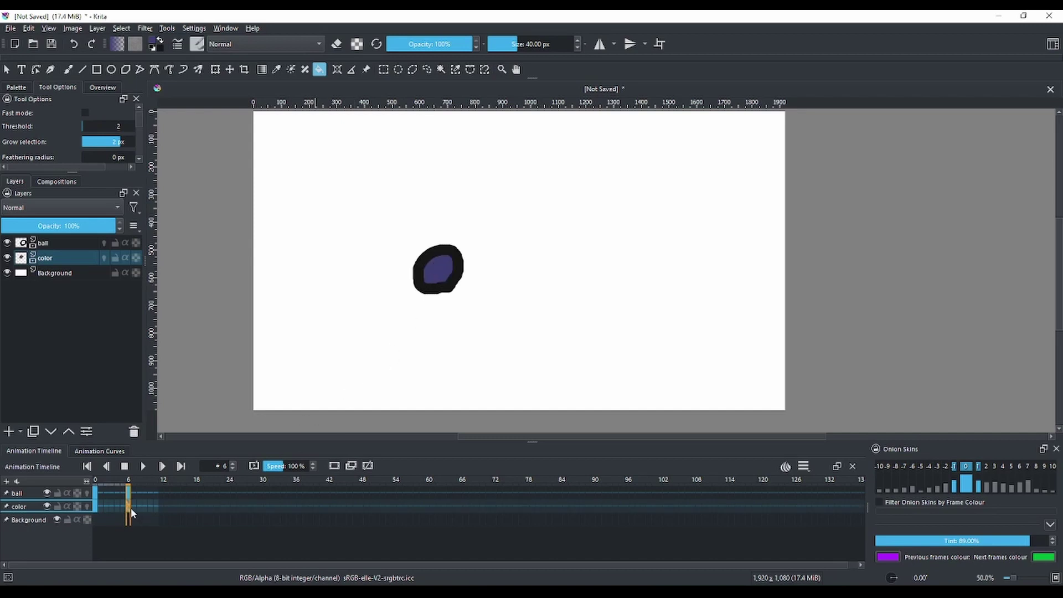
# - Play the coloured animation from frame 0 and stop the playback
pyautogui.click(96, 483)
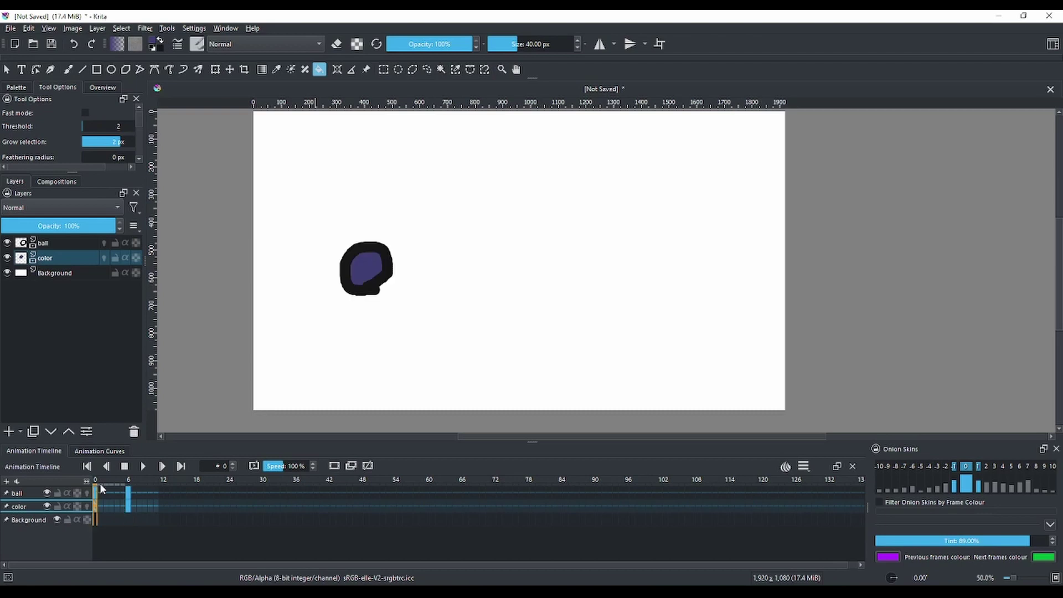
pyautogui.click(143, 466)
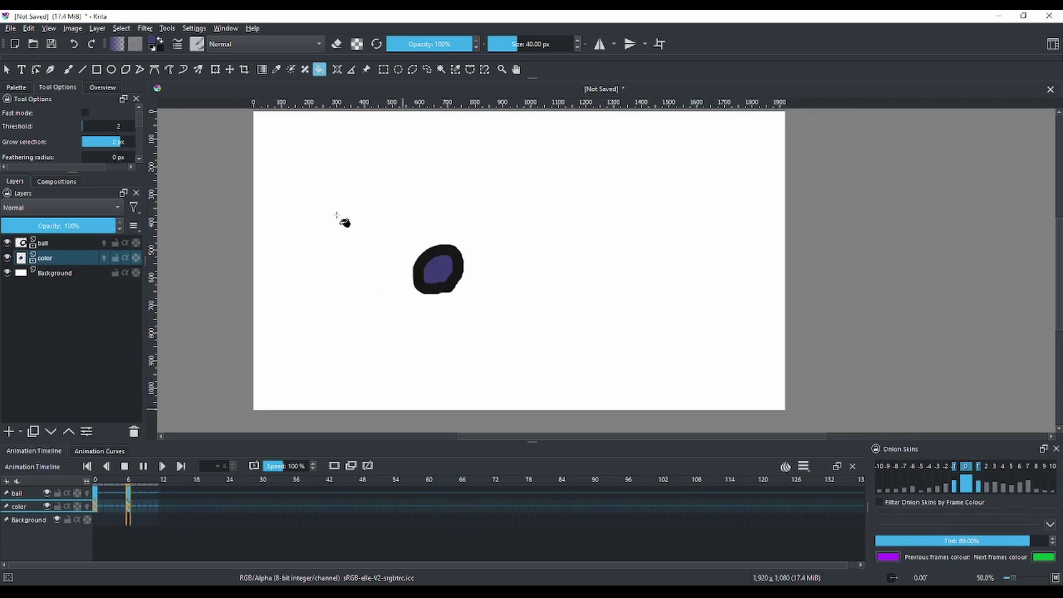
pyautogui.click(144, 466)
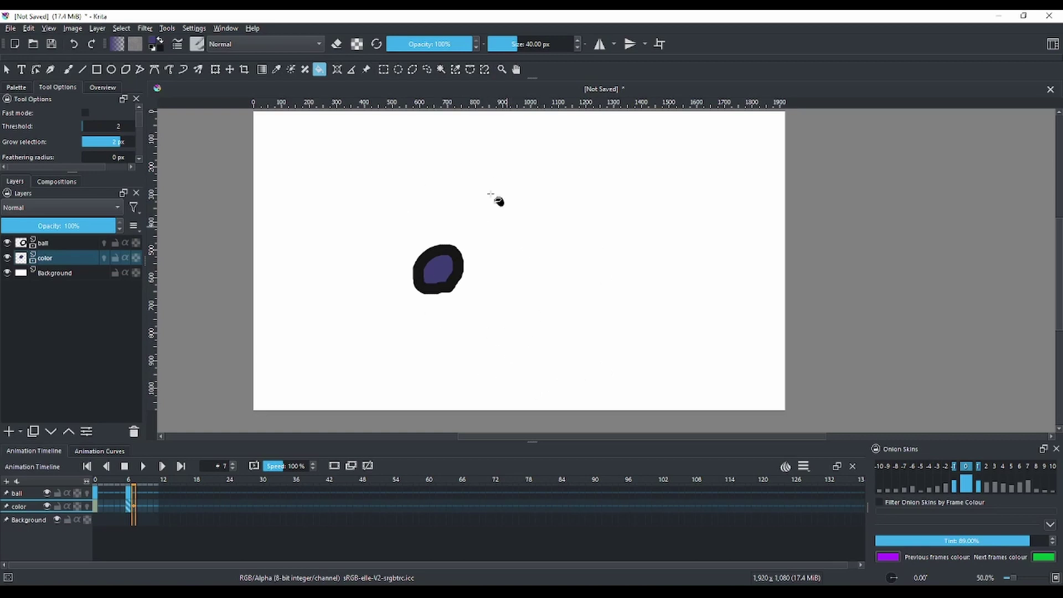
# - Activate the Freehand Brush tool and select frame 6 of the color layer
pyautogui.moveTo(683, 252); pyautogui.dragTo(667, 278)
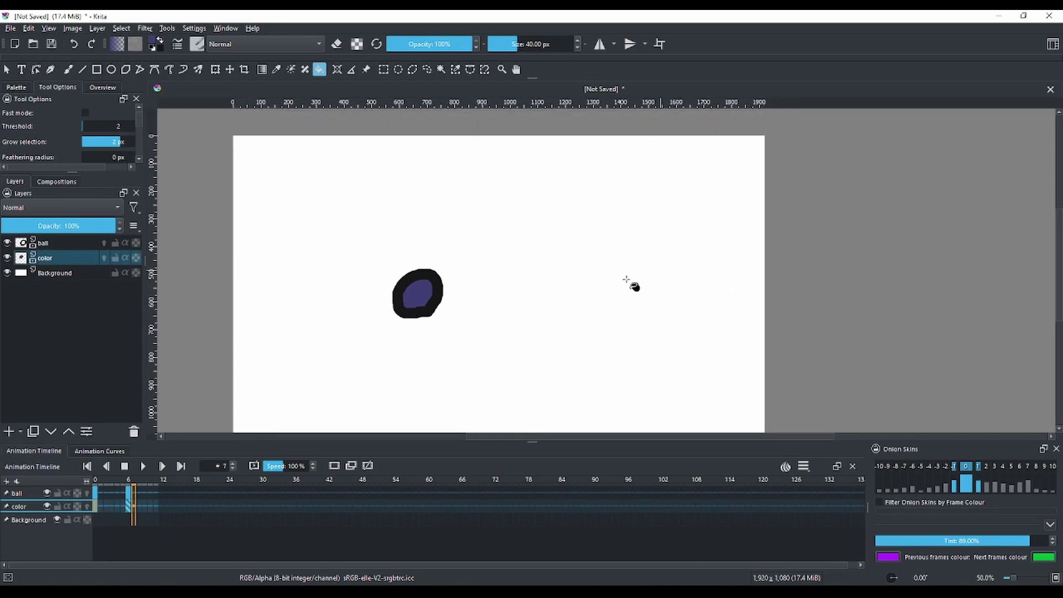
pyautogui.click(69, 71)
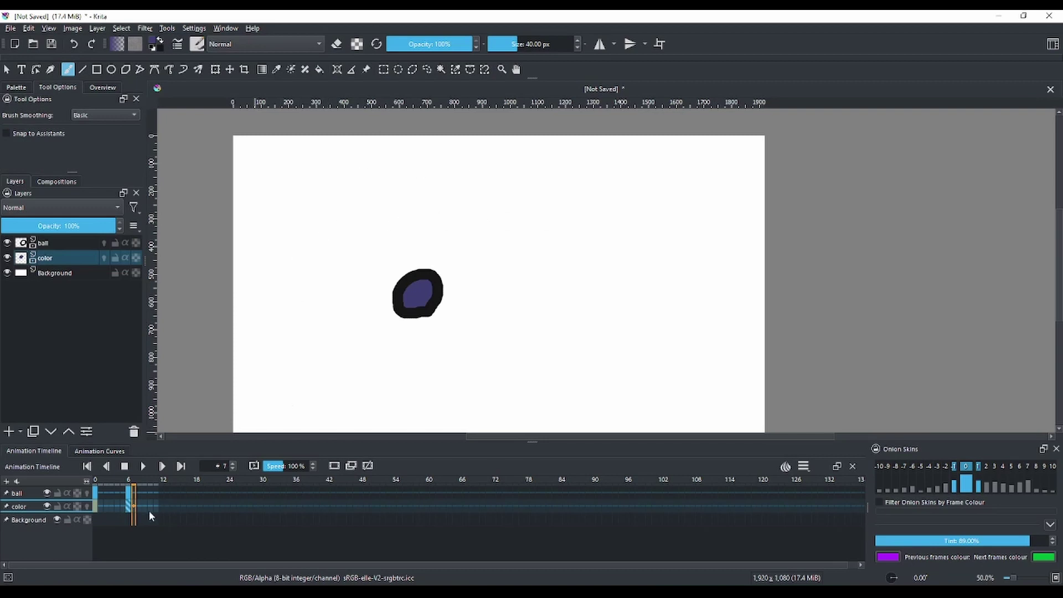
pyautogui.click(127, 513)
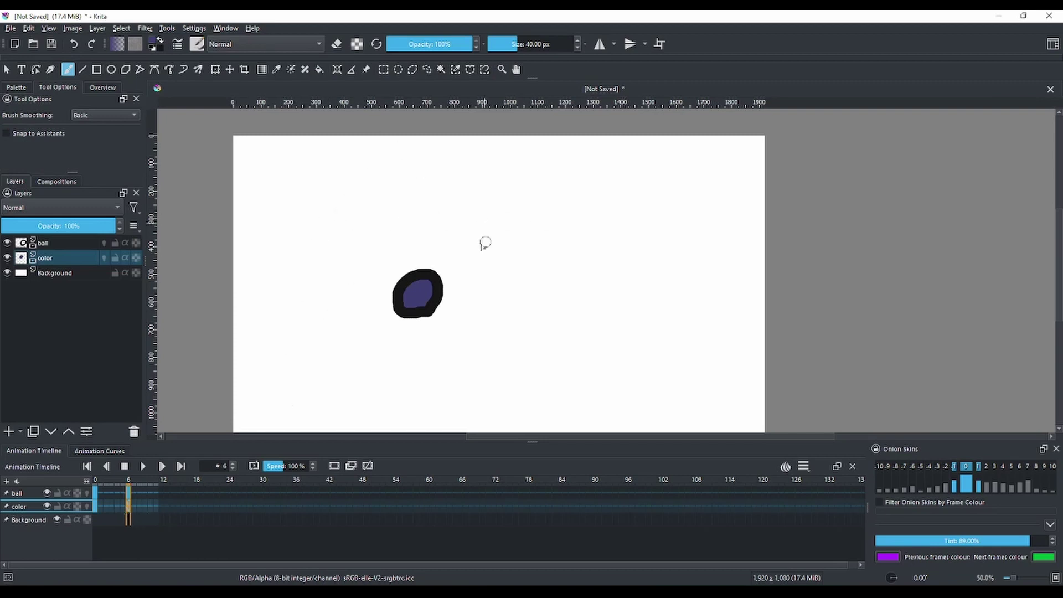